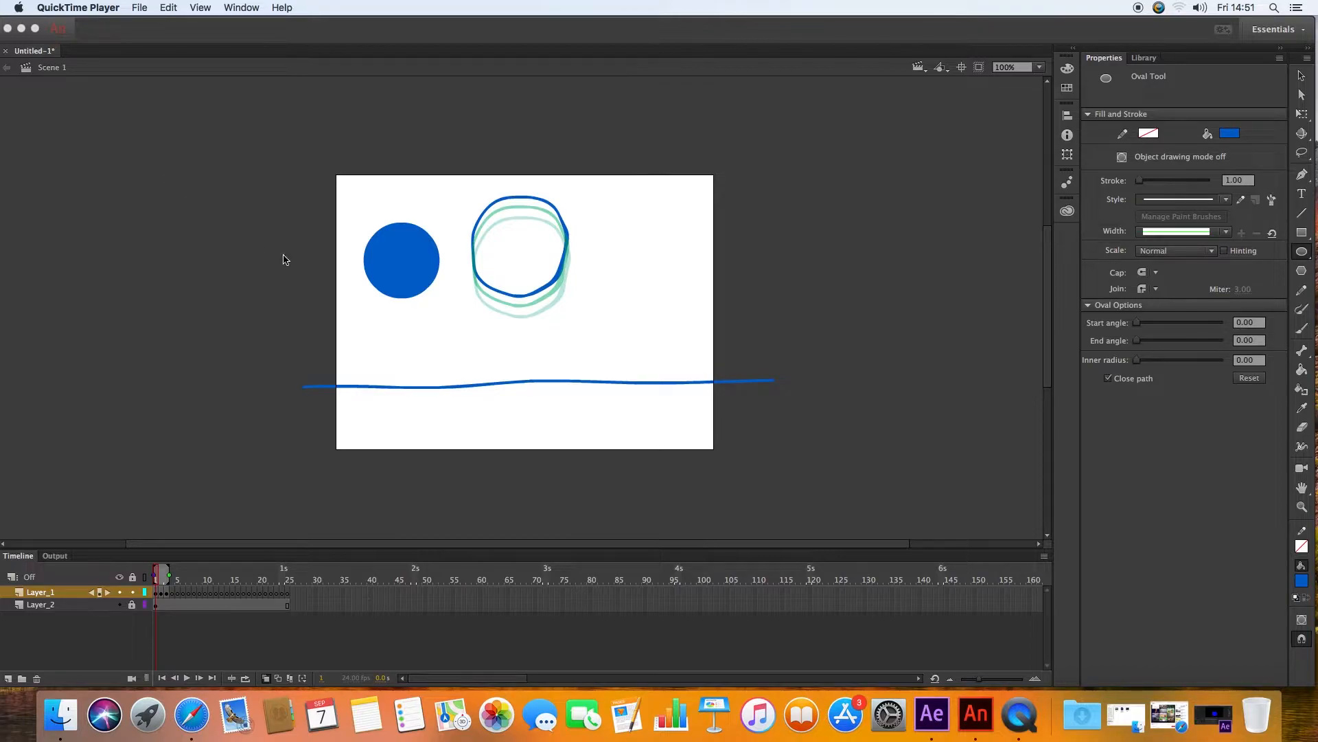
Step: Switch to After Effects, scrub through the circle's Directional Blur animation, and return to Animate
{"action": "left_click", "coordinate": [1213, 717]}
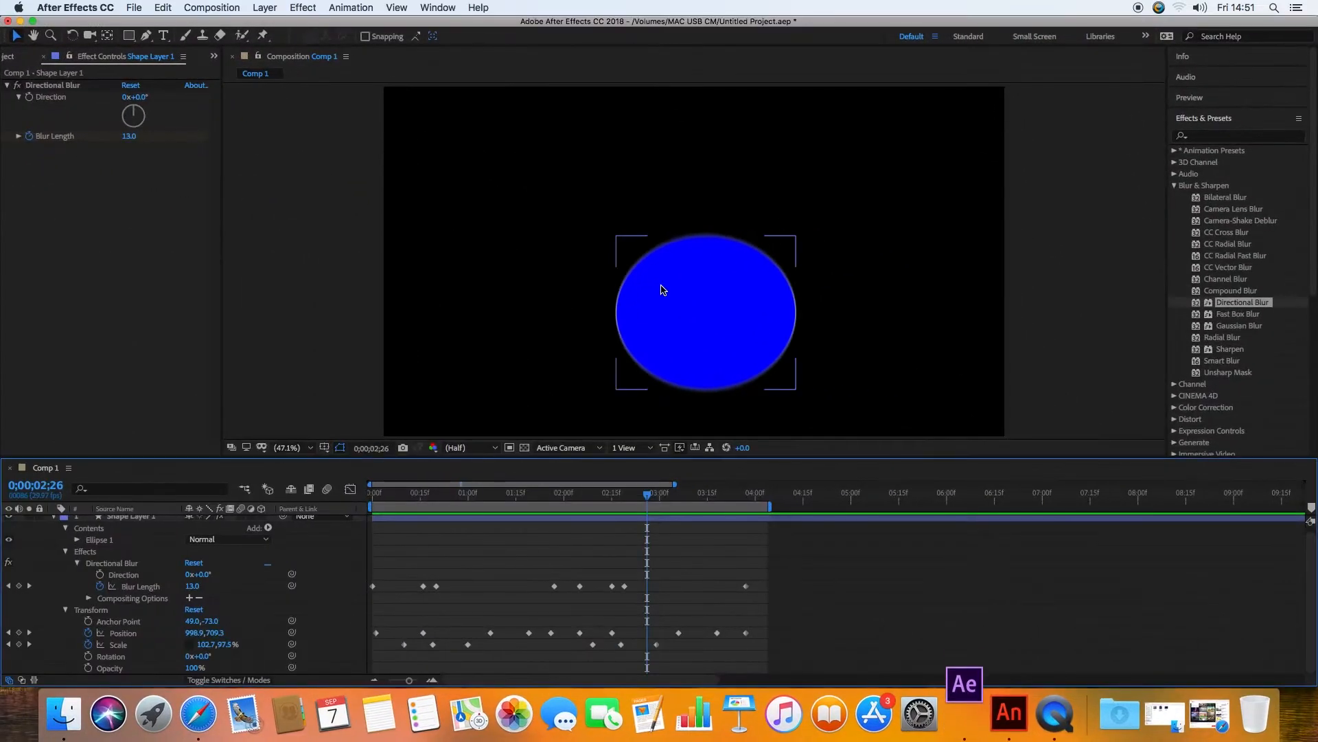
{"action": "left_click_drag", "start_coordinate": [400, 501], "coordinate": [701, 517]}
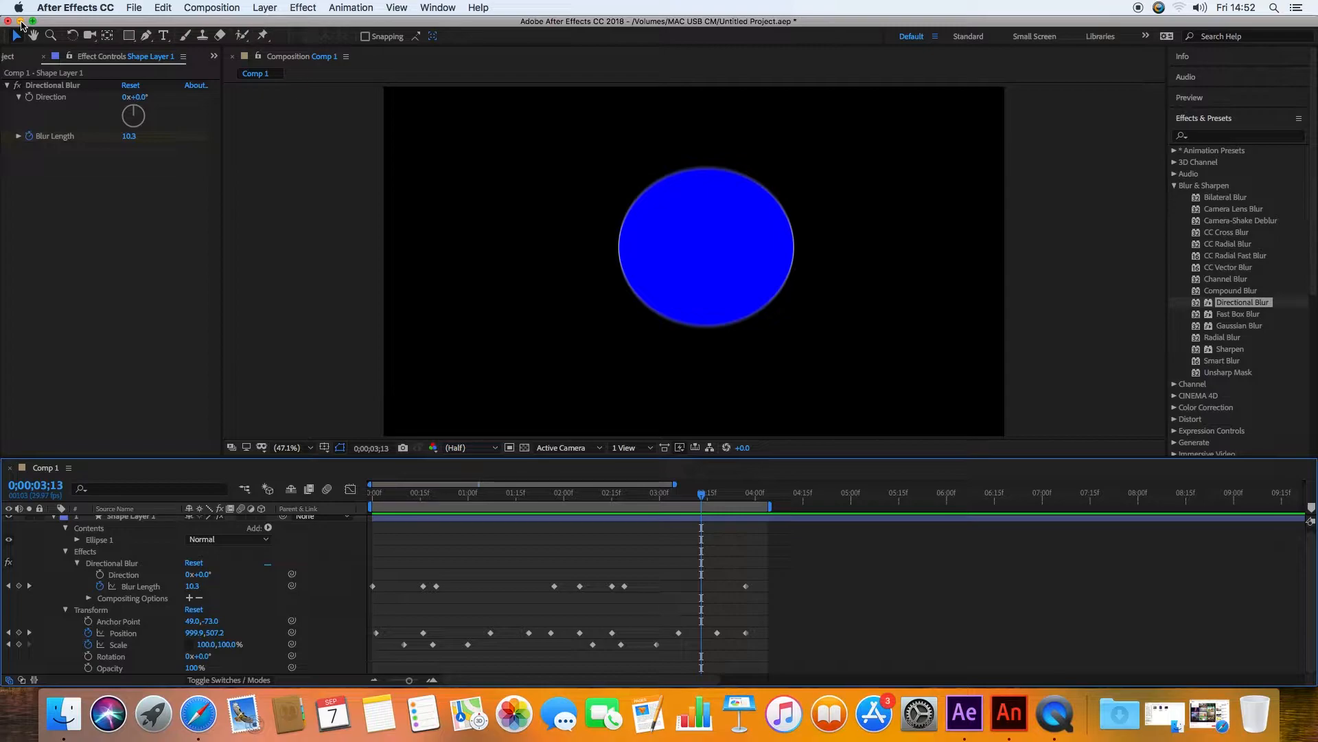
{"action": "left_click", "coordinate": [20, 22]}
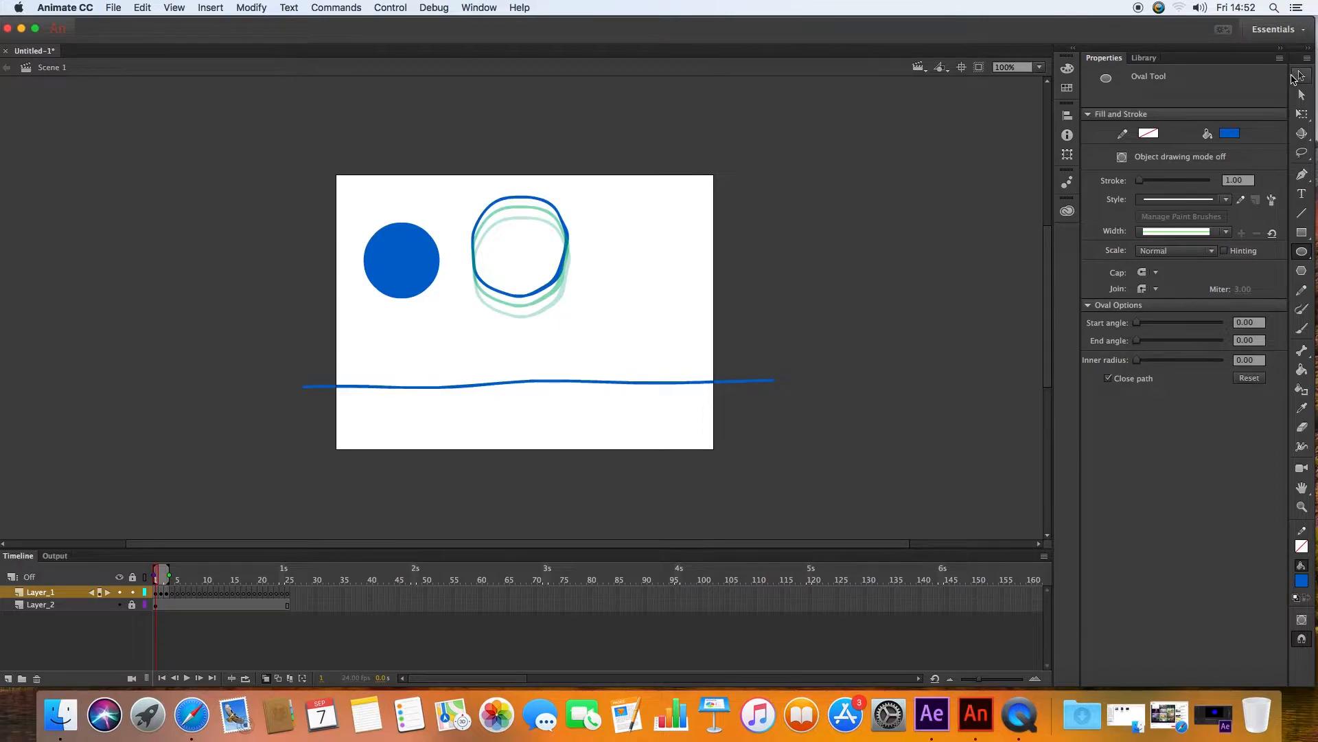
Step: Delete the contents of a later frame on Layer_1 and return to frame 1
{"action": "left_click", "coordinate": [162, 593]}
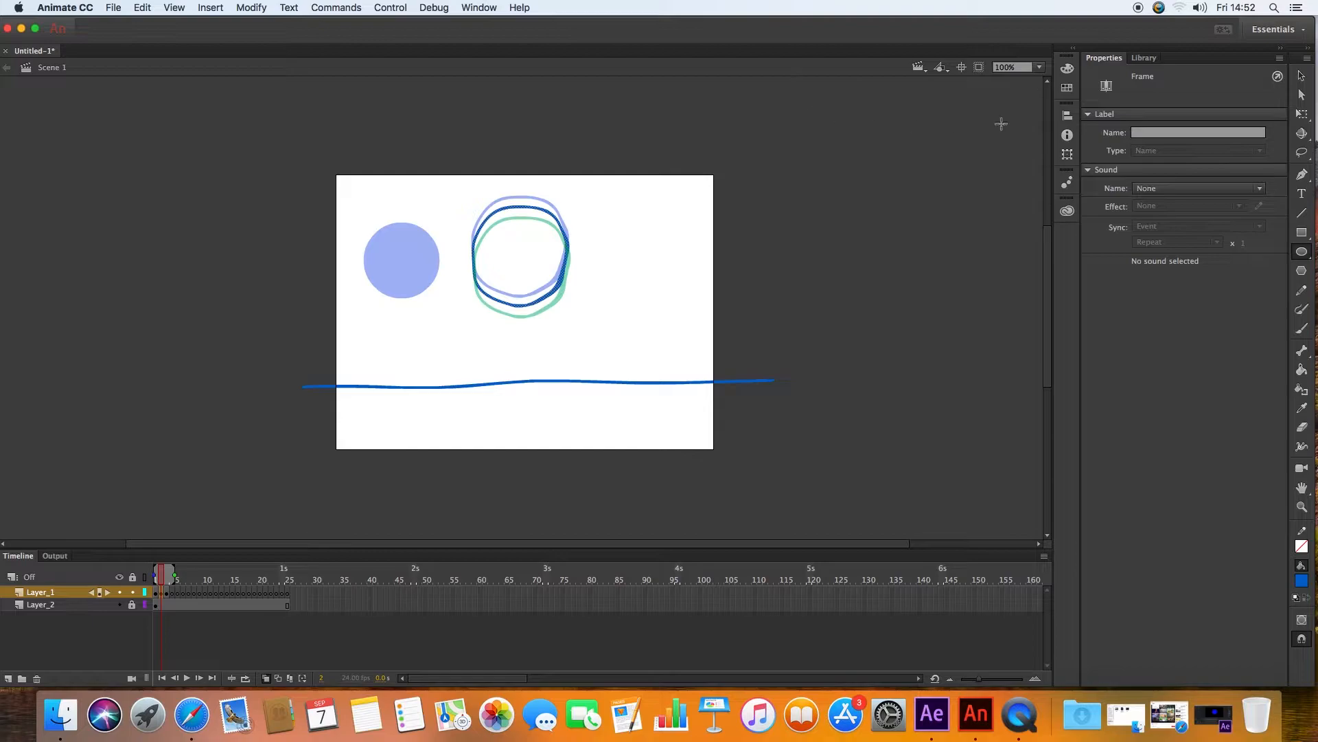
{"action": "left_click", "coordinate": [443, 227]}
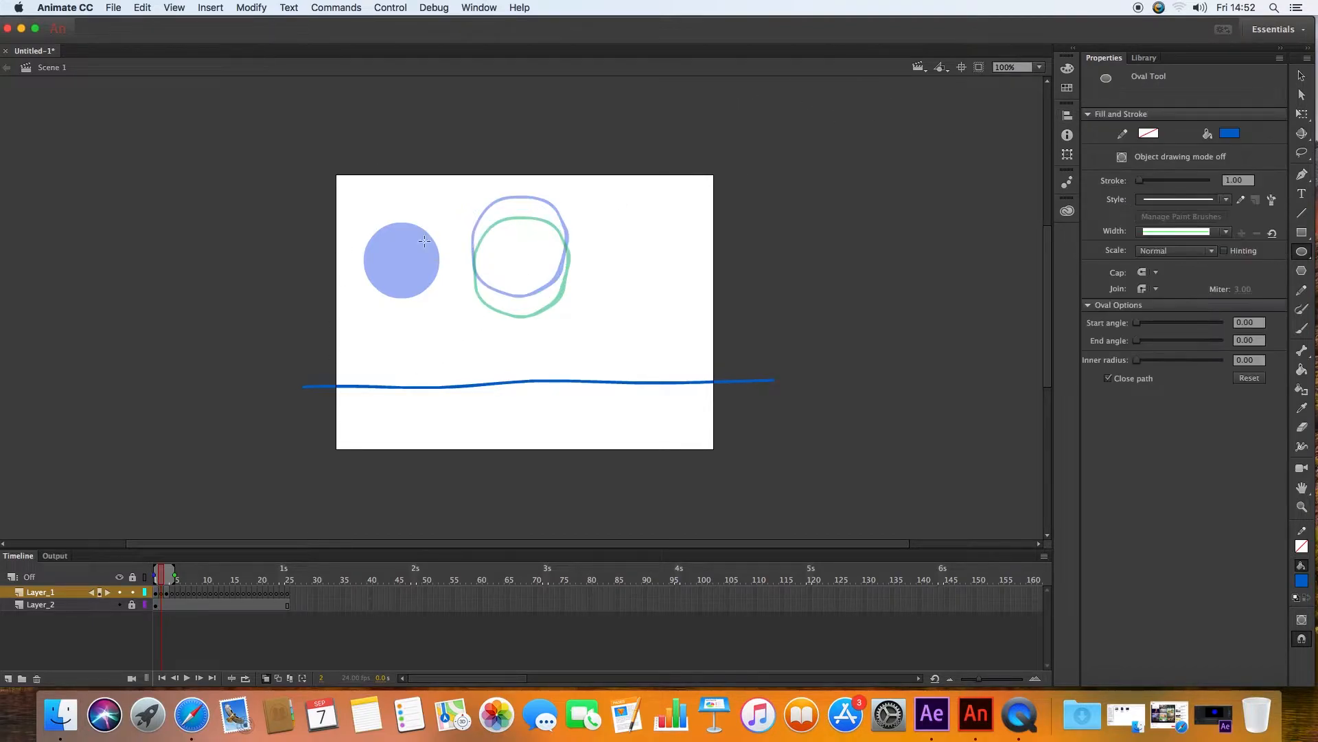
{"action": "left_click", "coordinate": [166, 593]}
{"action": "key", "text": "Delete"}
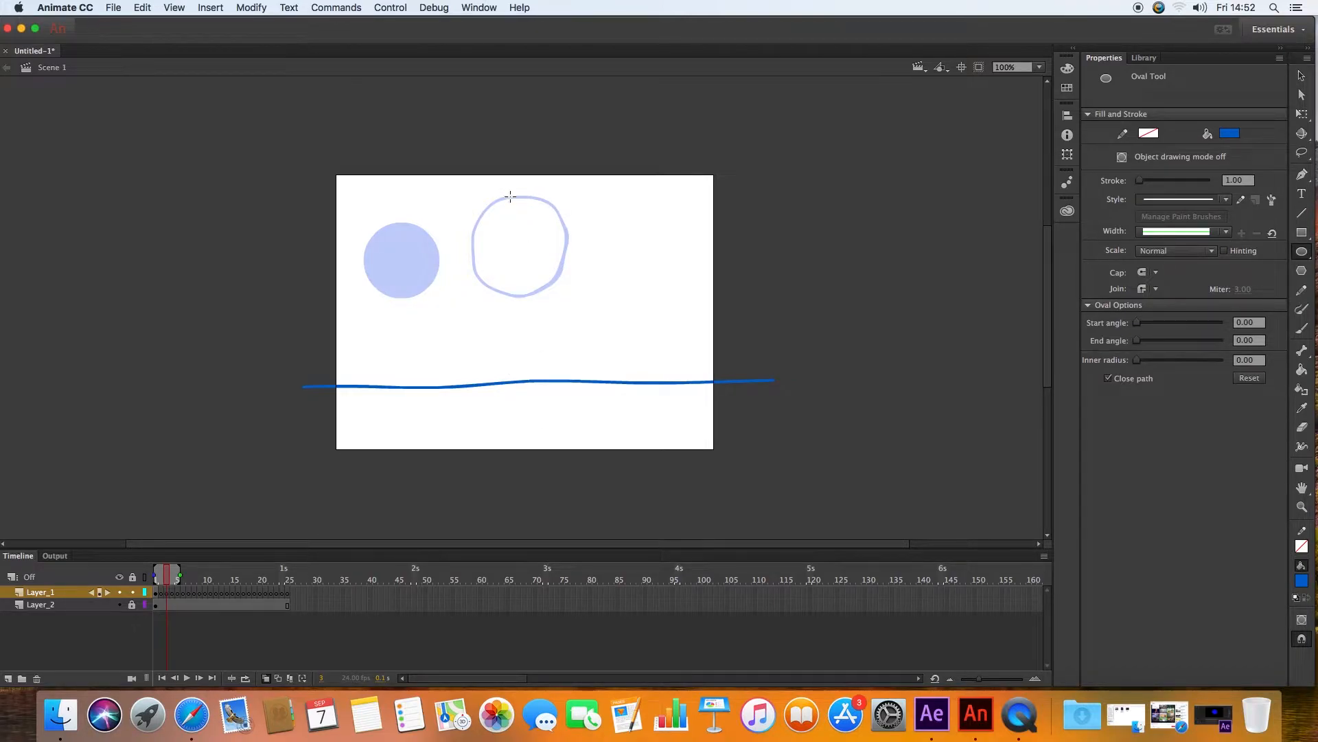
{"action": "left_click", "coordinate": [158, 577]}
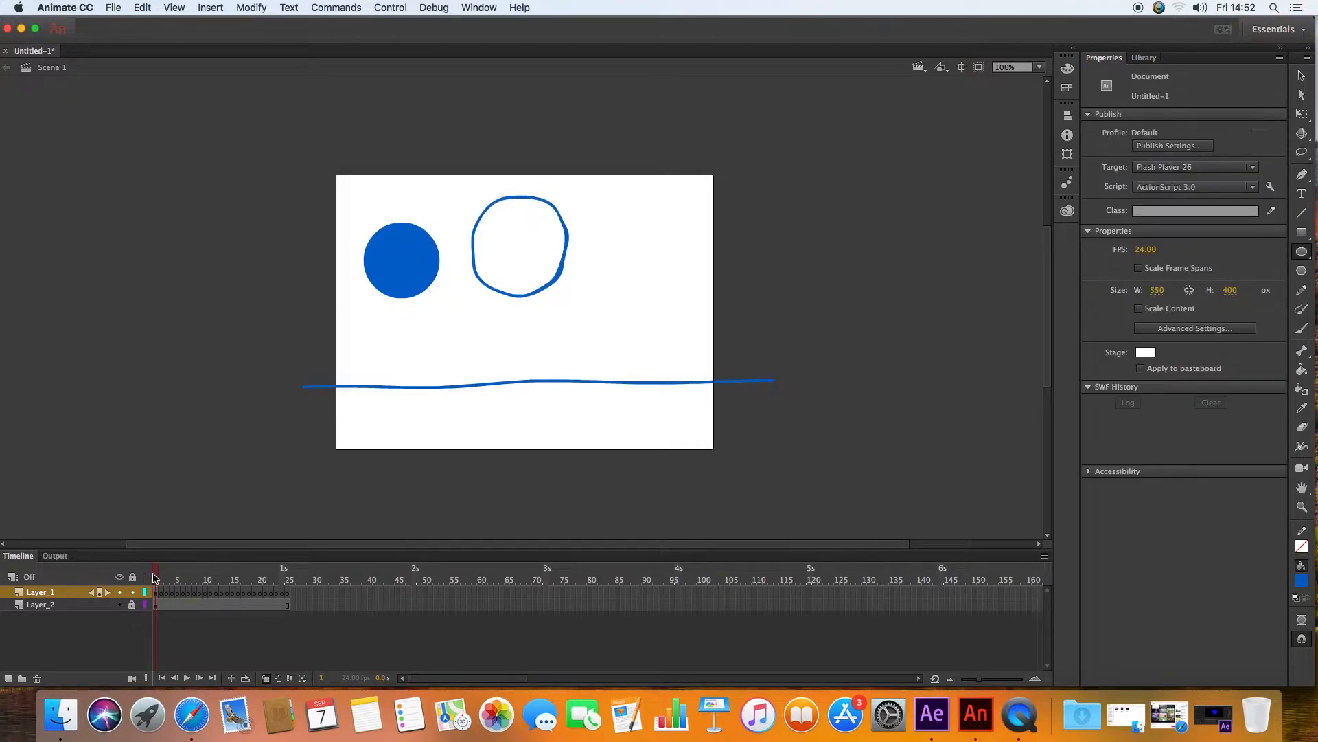
Step: Select the outlined circle on frame 1 and delete it
{"action": "left_click", "coordinate": [1301, 76]}
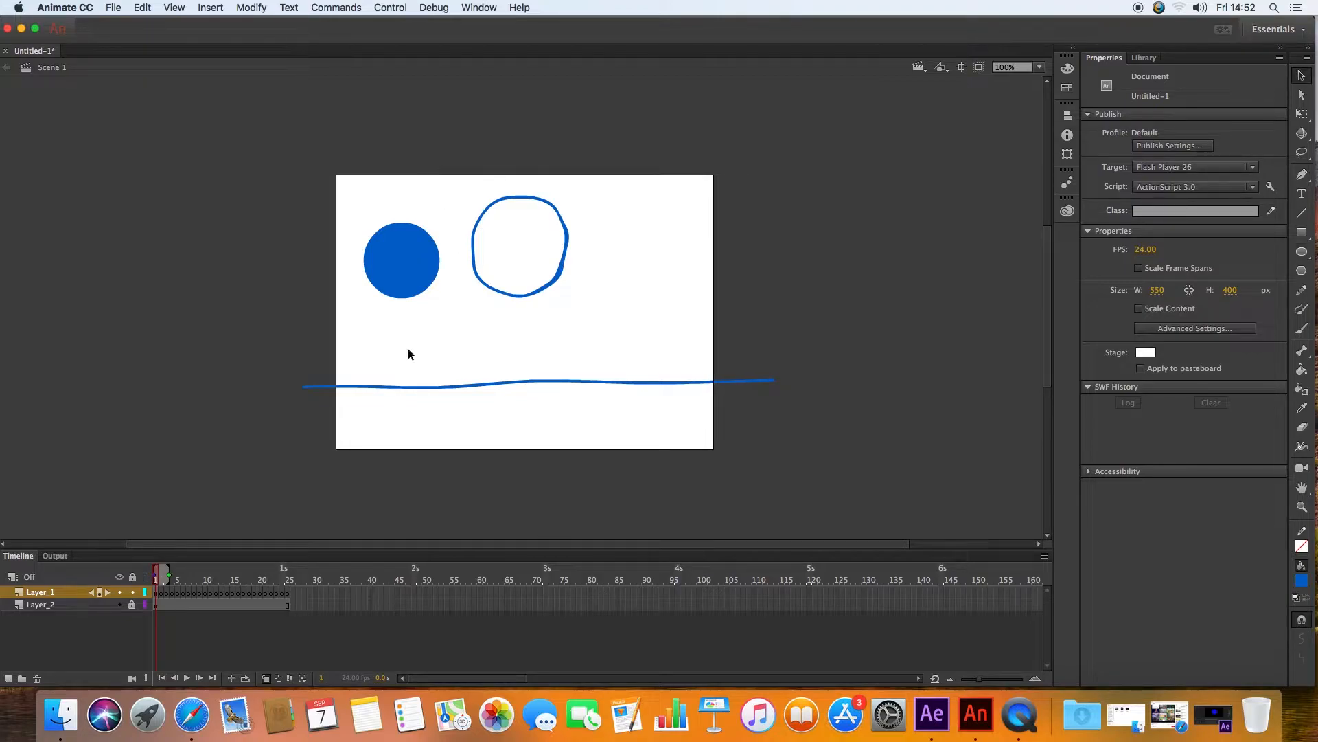
{"action": "left_click", "coordinate": [506, 297]}
{"action": "key", "text": "Delete"}
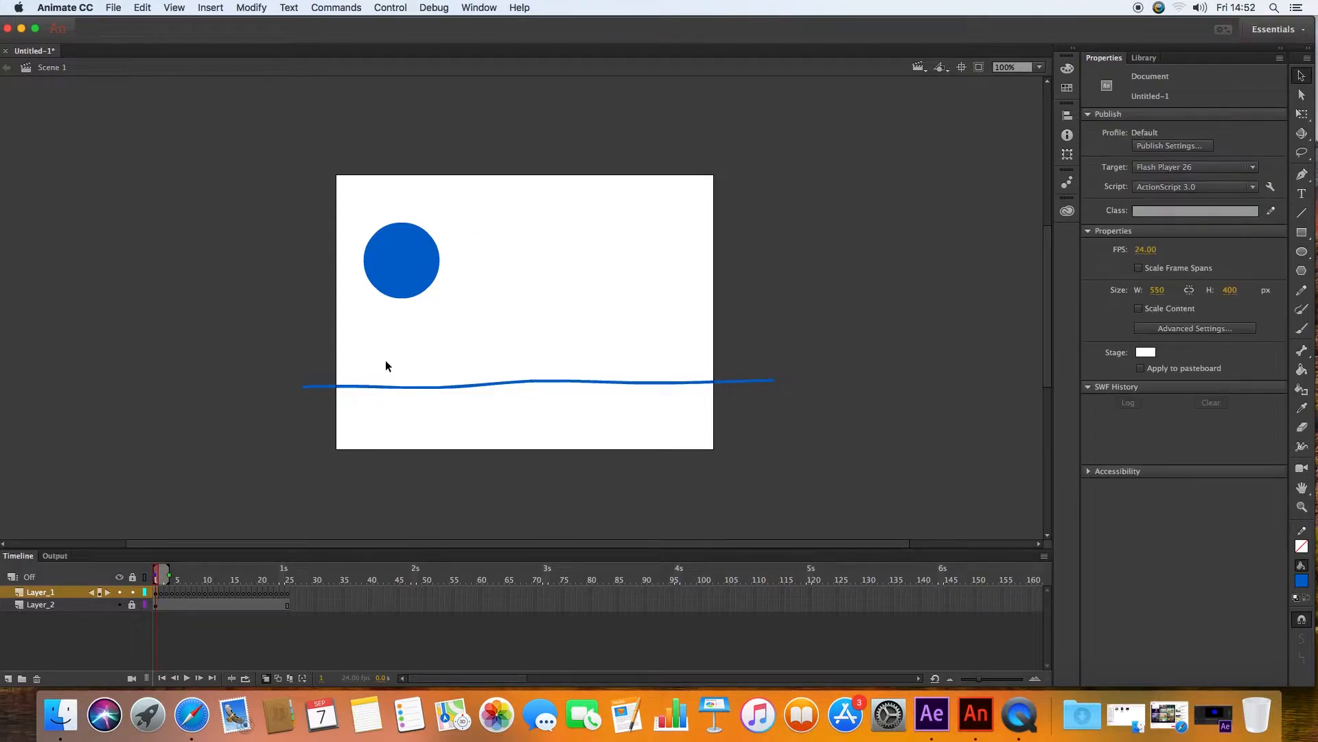
Step: Move the filled blue circle to the top centre of the stage
{"action": "left_click", "coordinate": [397, 264]}
{"action": "left_click_drag", "start_coordinate": [397, 264], "coordinate": [521, 255]}
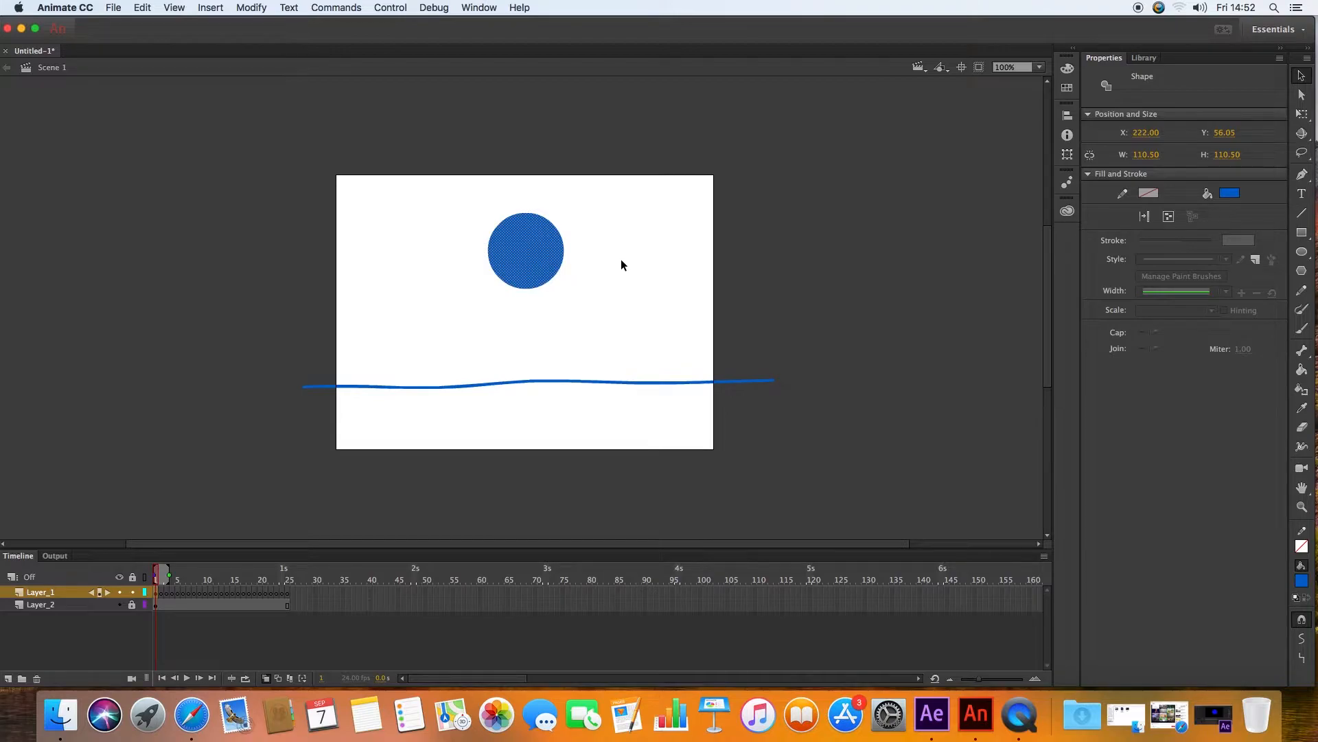
{"action": "left_click_drag", "start_coordinate": [525, 240], "coordinate": [517, 225]}
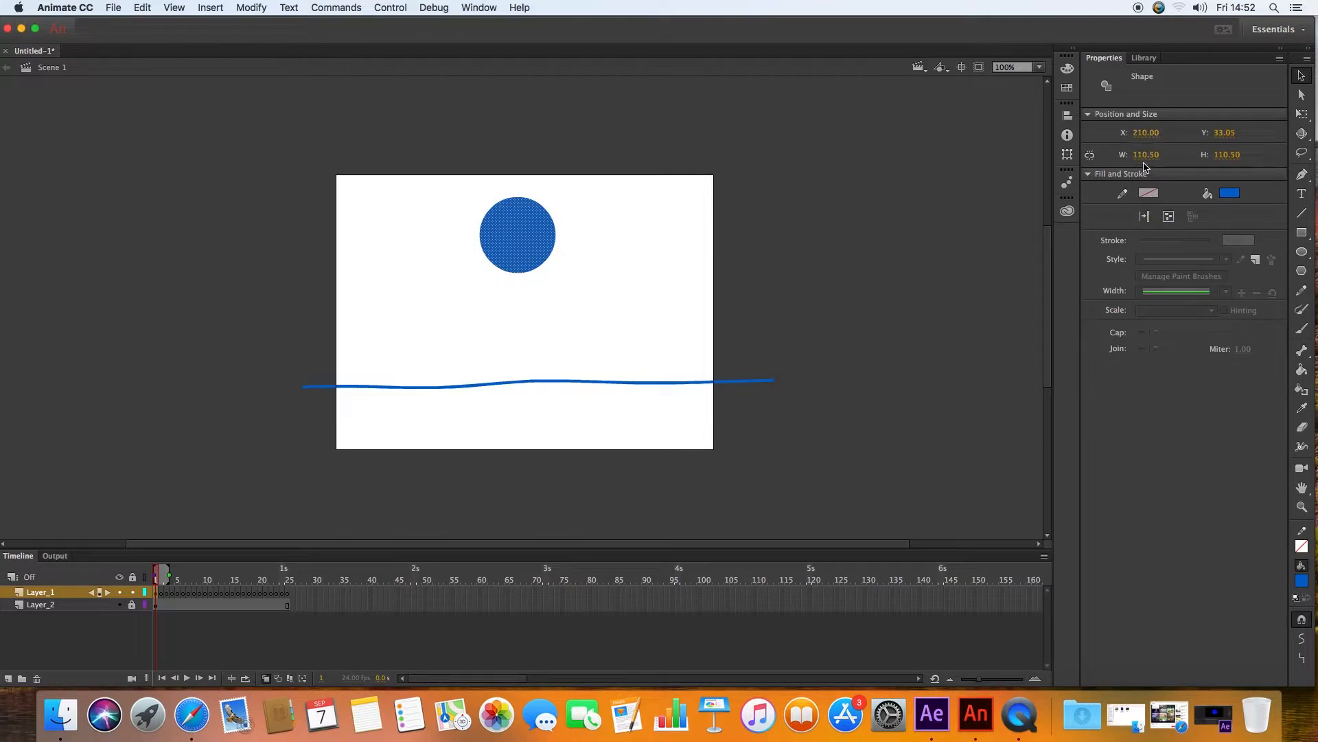
Step: Draw a circle with a black stroke about 21 px wide, about 166 by 156 px, at the stage's right
{"action": "left_click", "coordinate": [1302, 251]}
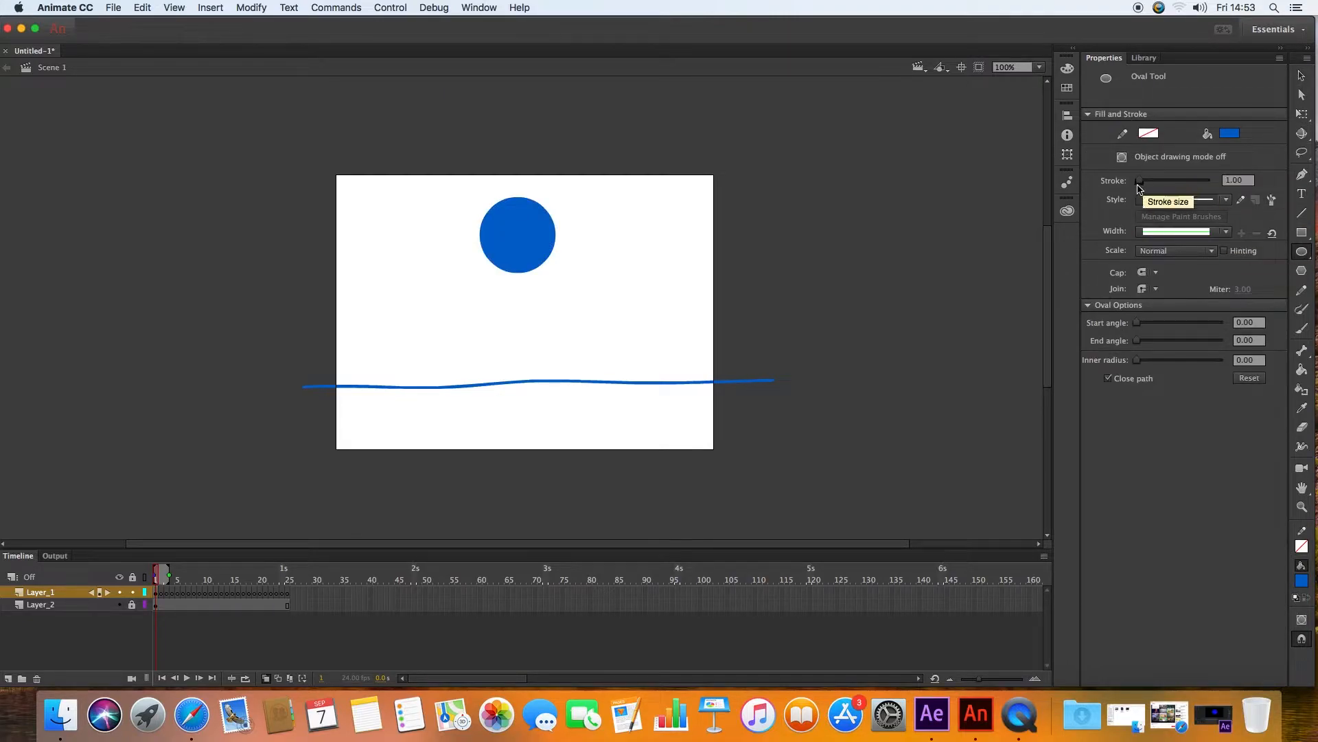
{"action": "left_click", "coordinate": [1149, 134]}
{"action": "left_click", "coordinate": [942, 175]}
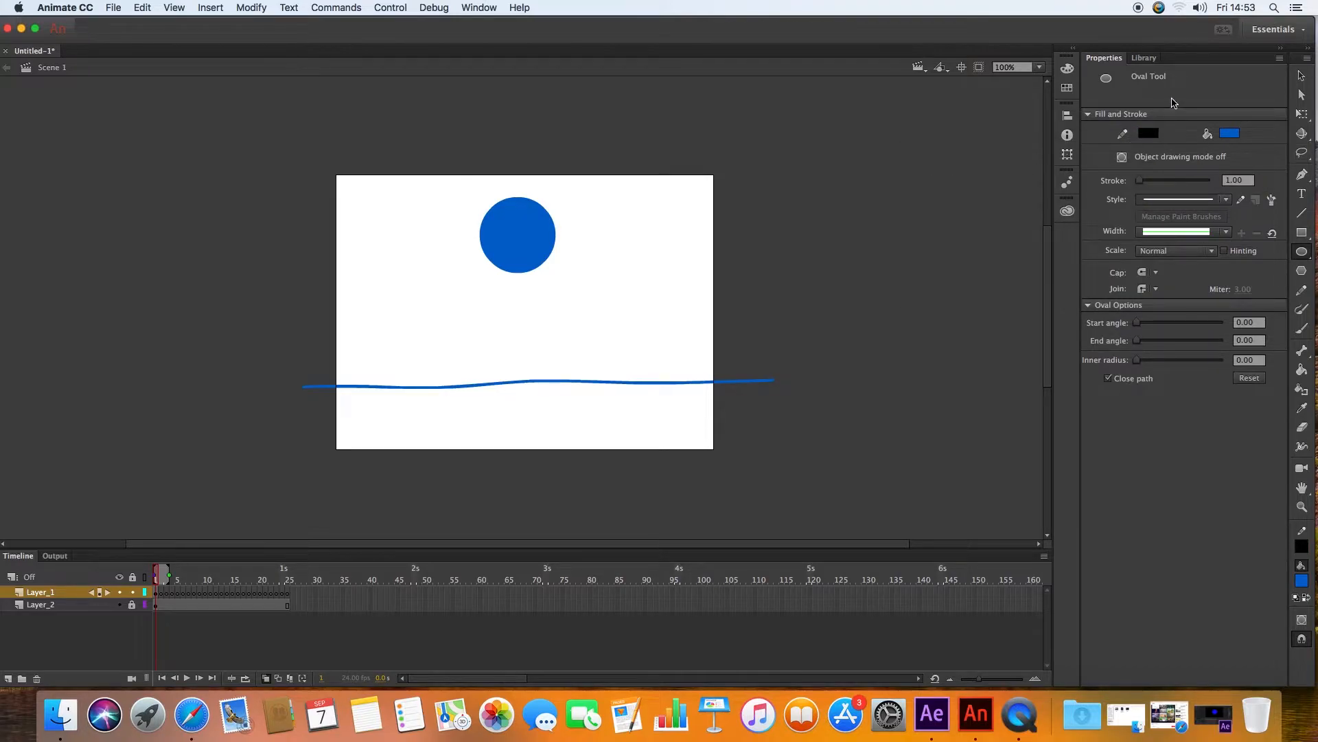
{"action": "left_click_drag", "start_coordinate": [1139, 180], "coordinate": [1150, 183]}
{"action": "left_click_drag", "start_coordinate": [583, 267], "coordinate": [712, 388]}
Step: Select the new circle's fill and stroke and delete them
{"action": "left_click", "coordinate": [1301, 76]}
{"action": "left_click", "coordinate": [625, 282]}
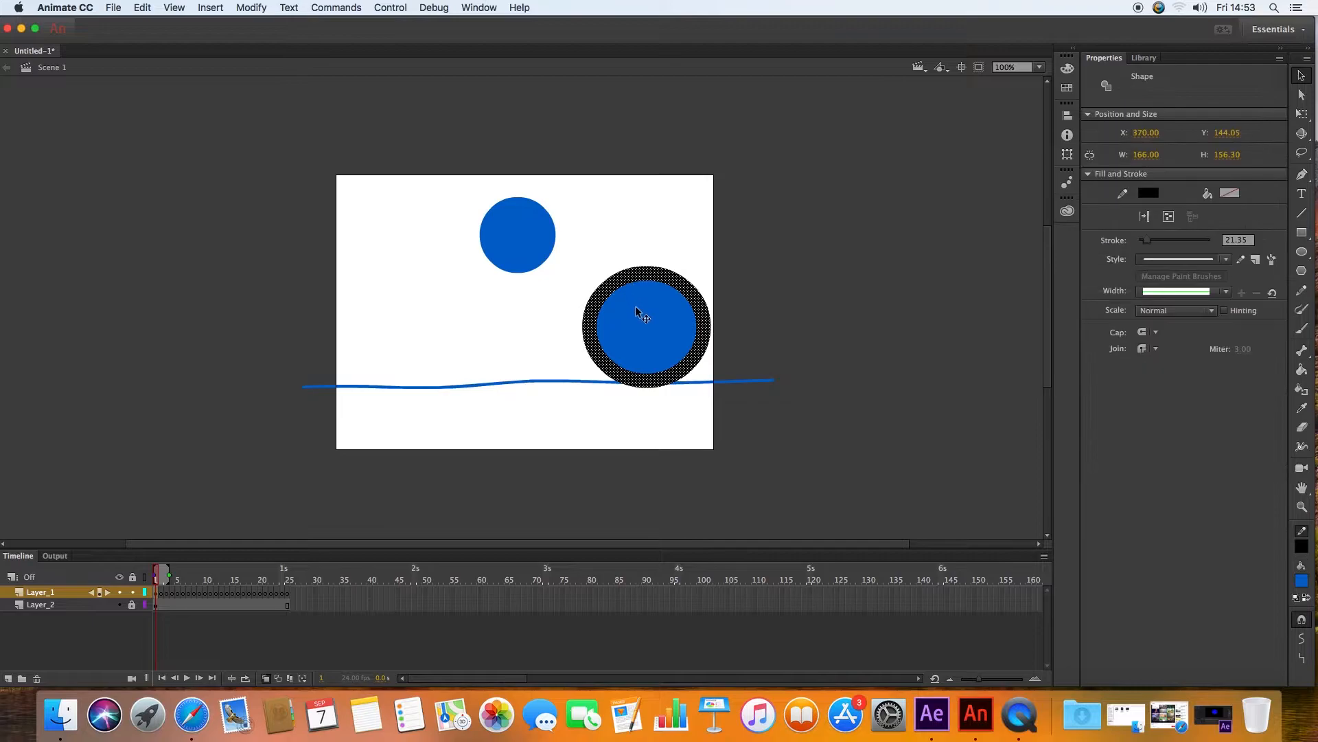
{"action": "key", "text": "Delete"}
{"action": "left_click", "coordinate": [638, 315]}
{"action": "key", "text": "Delete"}
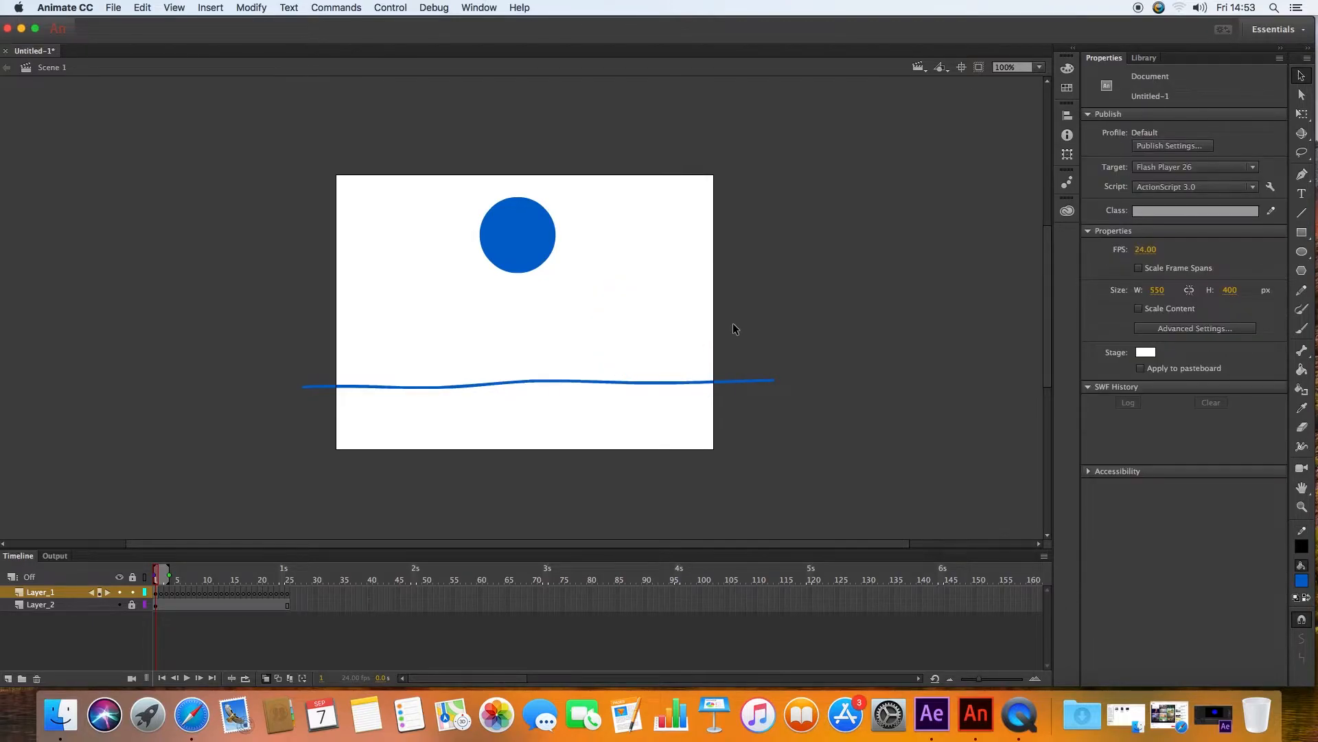
Step: Select the extra frames on Layer_1 and remove them
{"action": "left_click", "coordinate": [529, 242]}
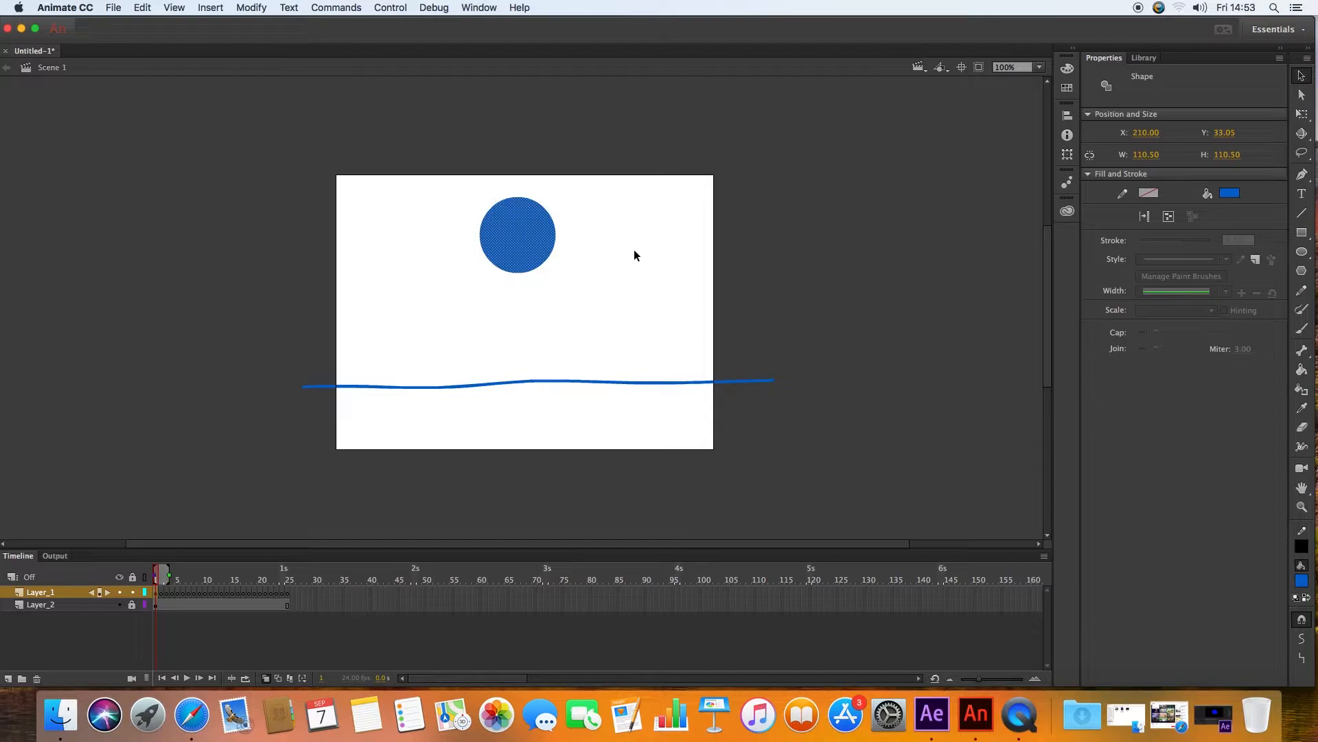
{"action": "left_click", "coordinate": [640, 262]}
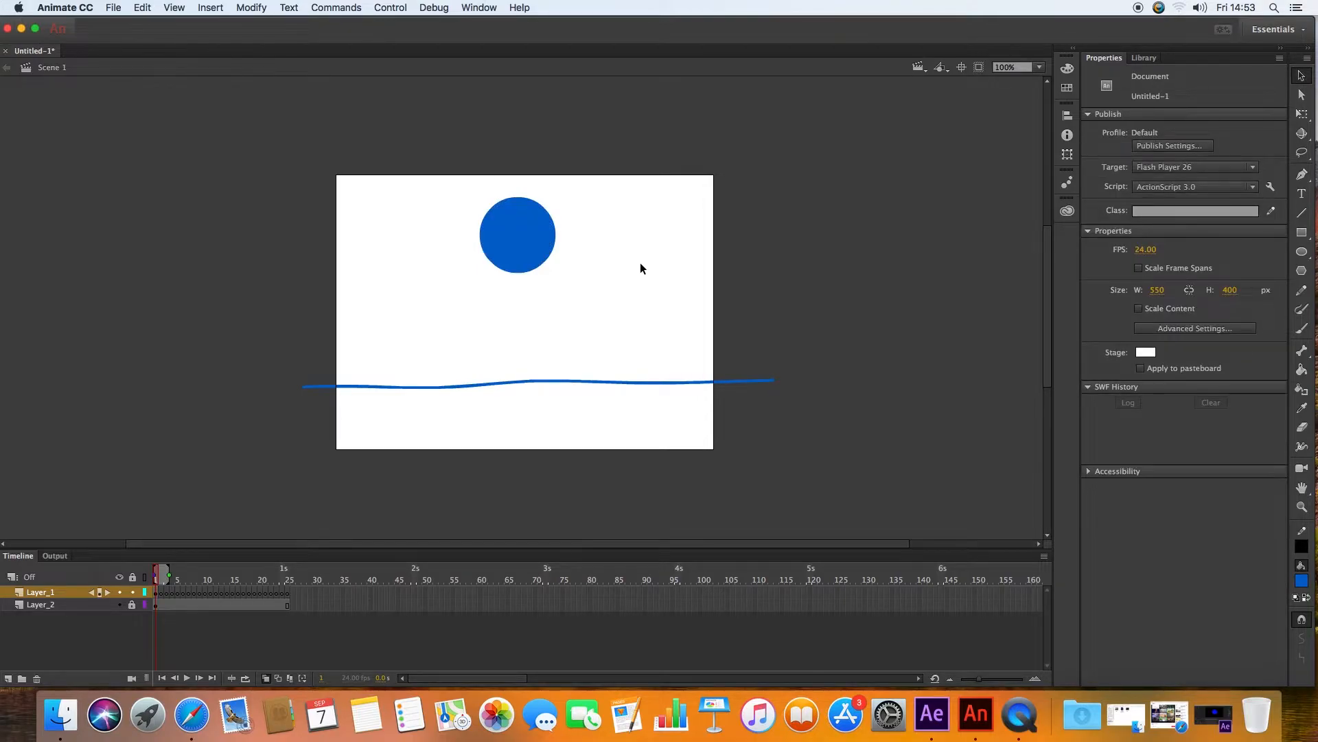
{"action": "left_click_drag", "start_coordinate": [162, 592], "coordinate": [288, 600]}
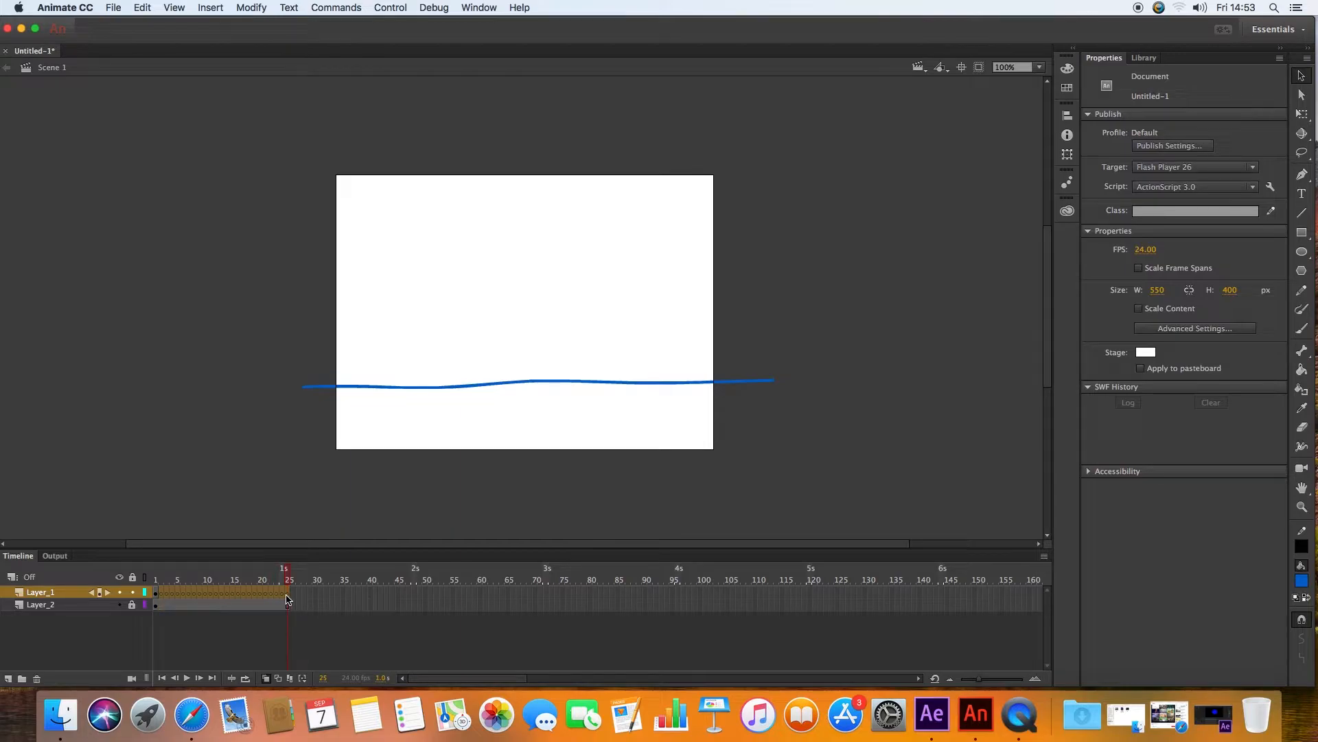
{"action": "left_click", "coordinate": [232, 593]}
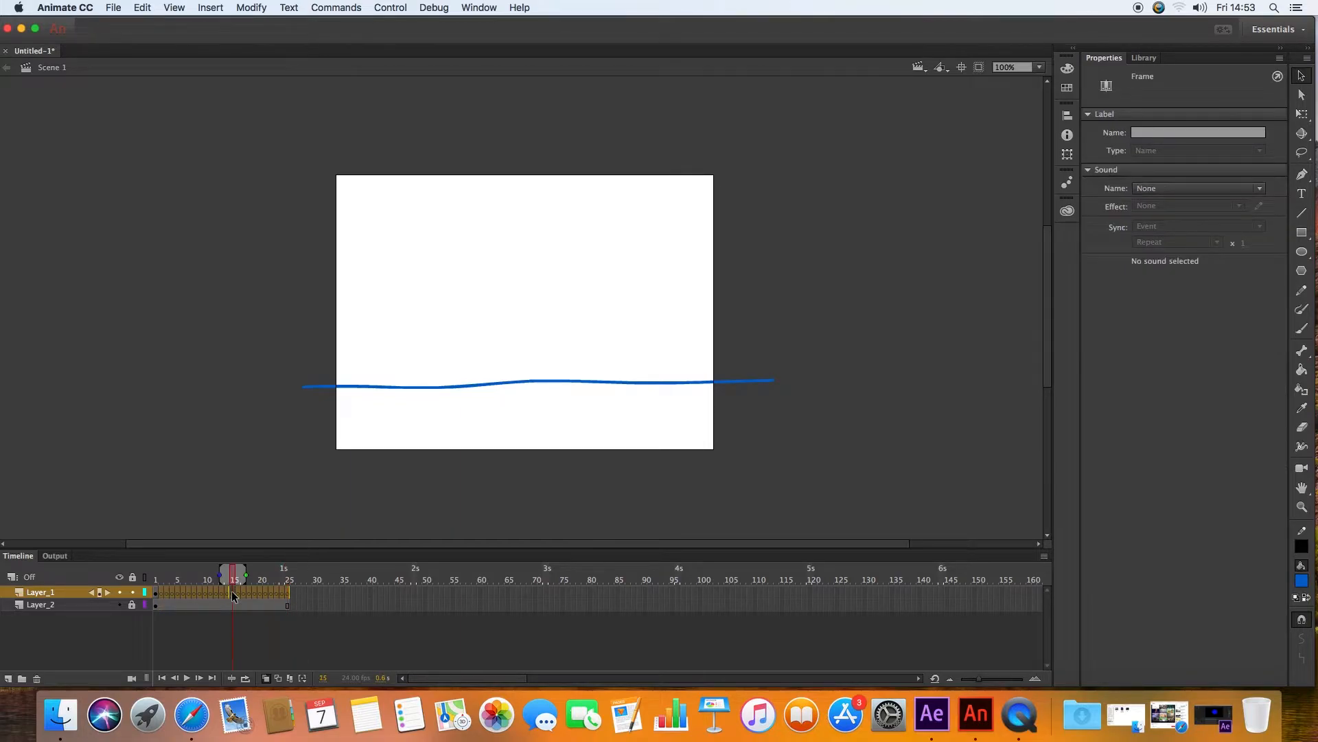
{"action": "left_click_drag", "start_coordinate": [287, 590], "coordinate": [160, 592]}
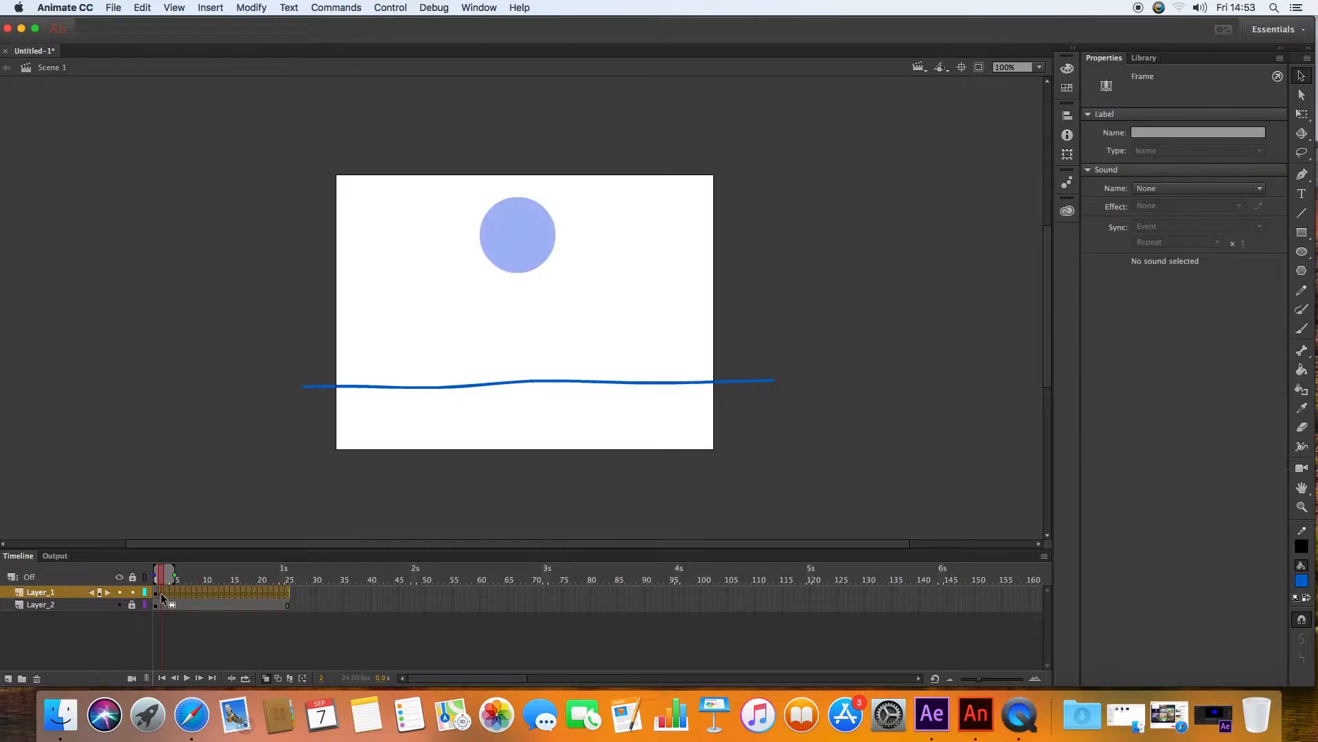
{"action": "right_click", "coordinate": [233, 592]}
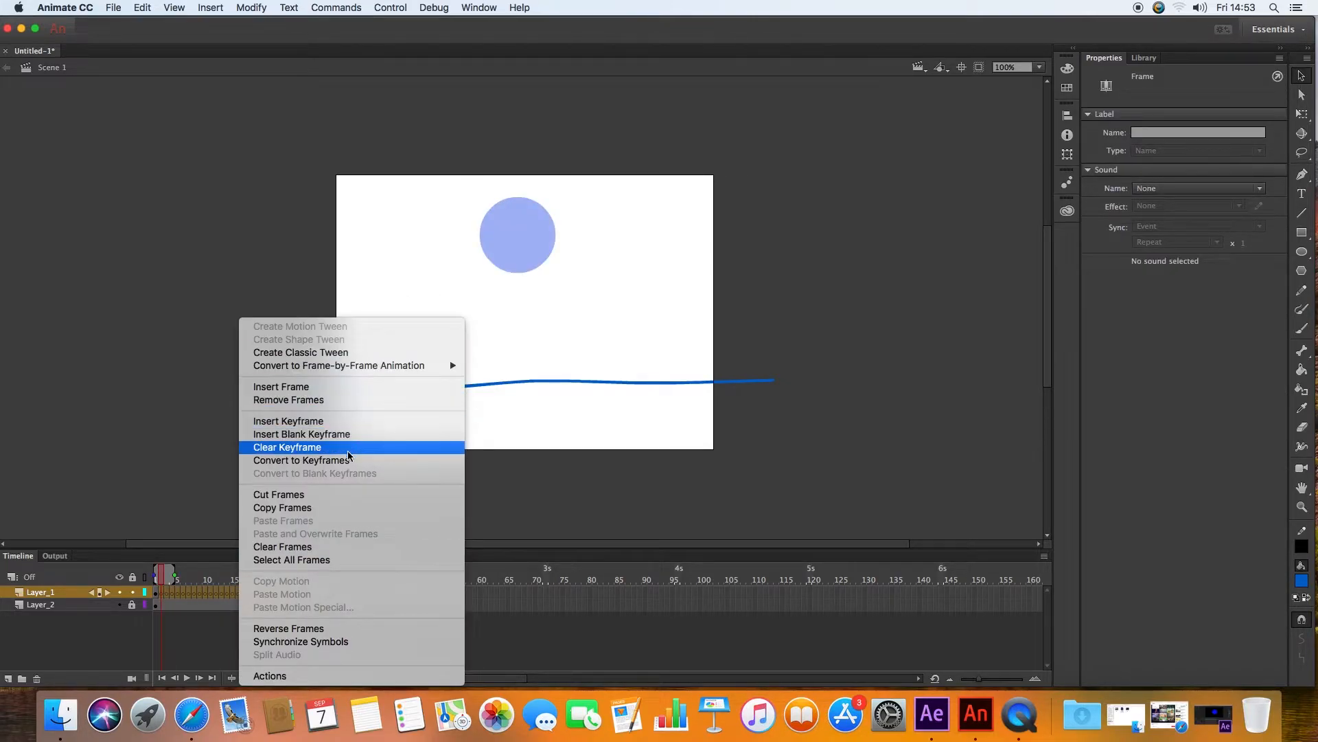
{"action": "left_click", "coordinate": [331, 402]}
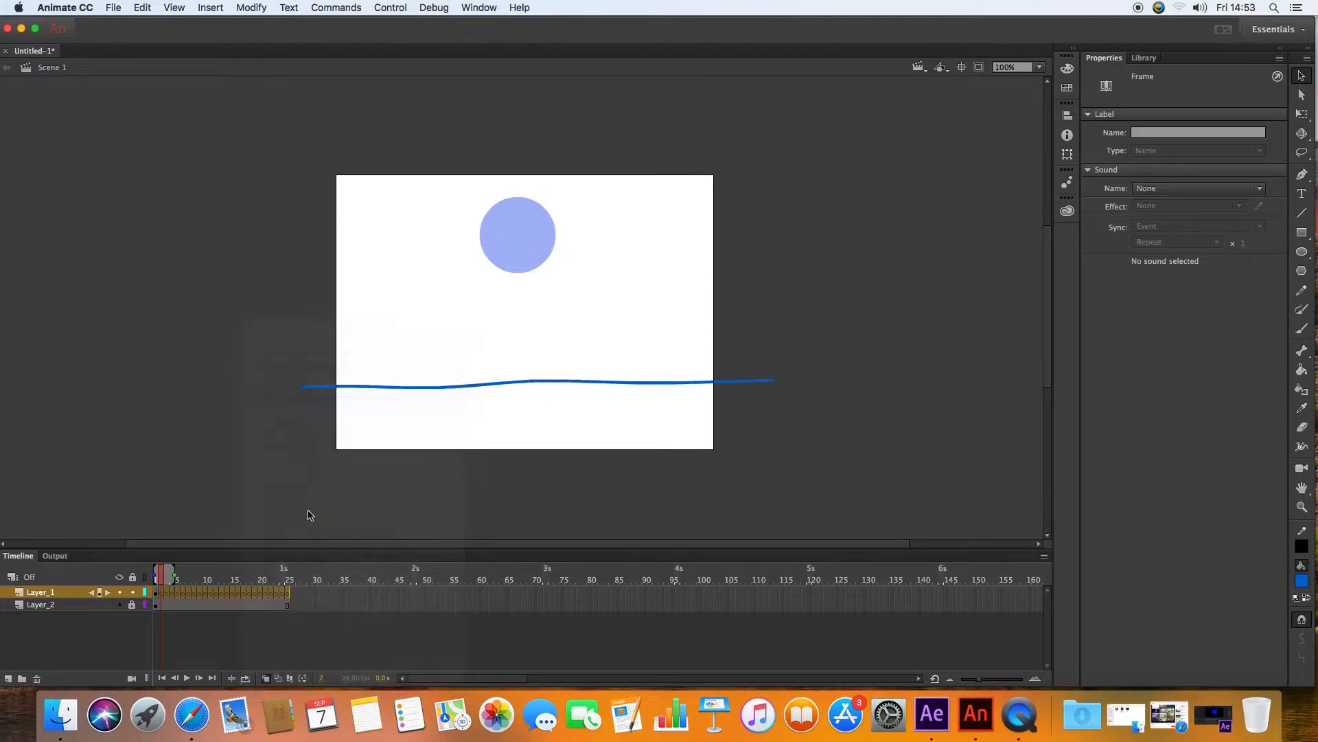
Step: Insert frames on Layer_1 up to frame 25
{"action": "left_click", "coordinate": [319, 603]}
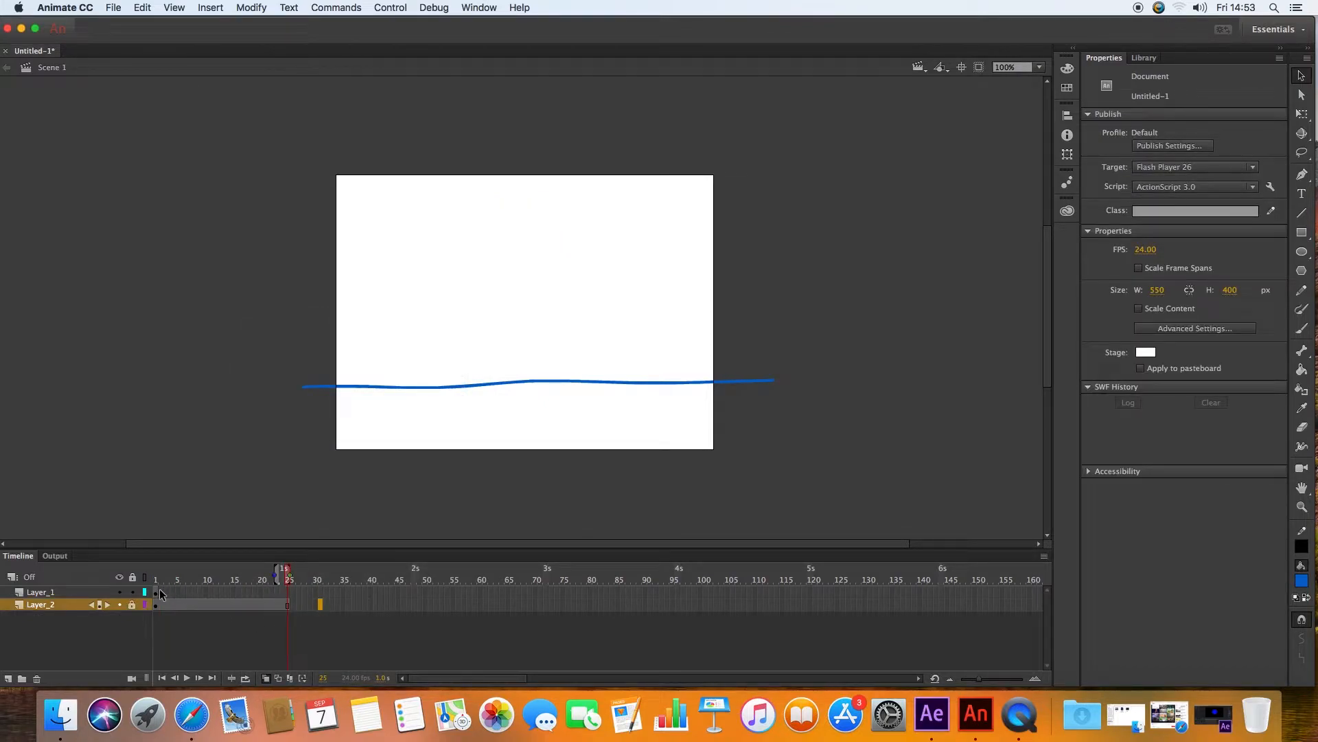
{"action": "left_click", "coordinate": [288, 590]}
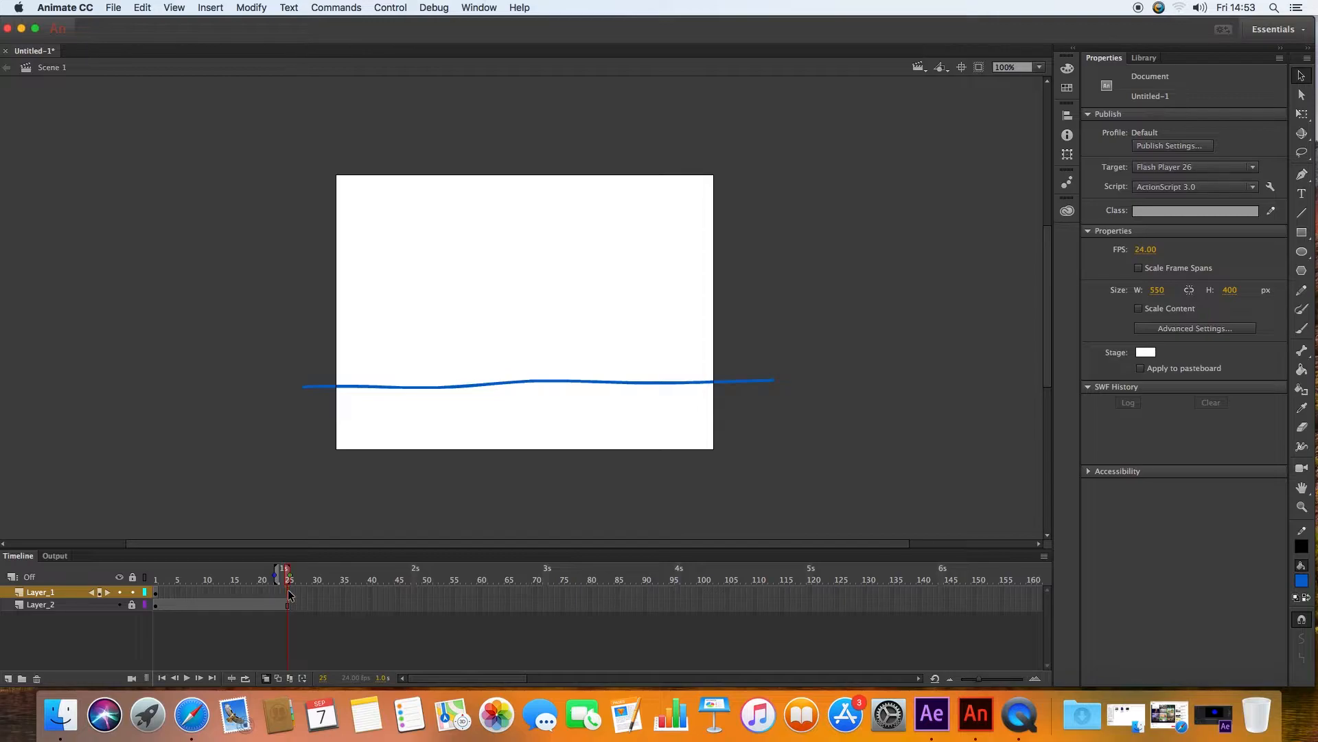
{"action": "right_click", "coordinate": [289, 595]}
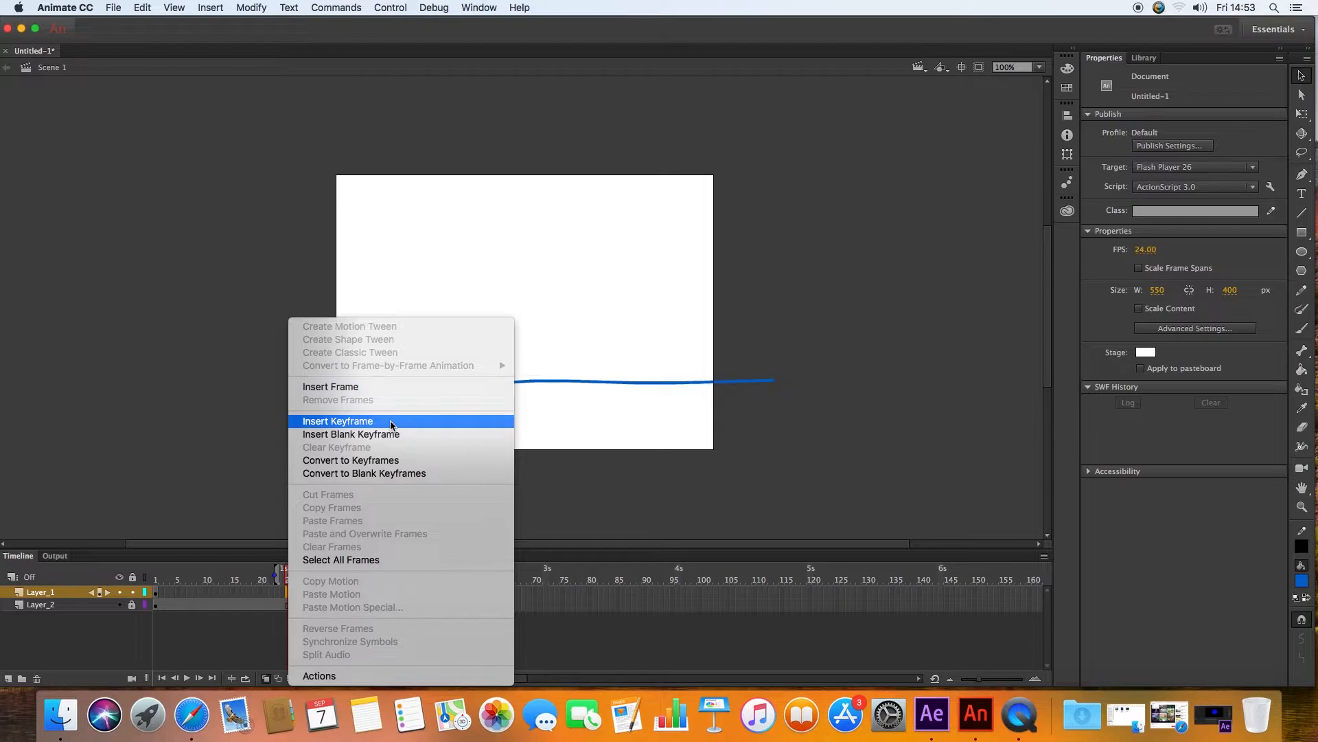
{"action": "left_click", "coordinate": [381, 391]}
Step: Try moving the circle toward the stage's middle on a later frame, then drag it back to the top
{"action": "left_click", "coordinate": [166, 583]}
{"action": "left_click_drag", "start_coordinate": [166, 583], "coordinate": [195, 583]}
{"action": "left_click_drag", "start_coordinate": [520, 237], "coordinate": [614, 301]}
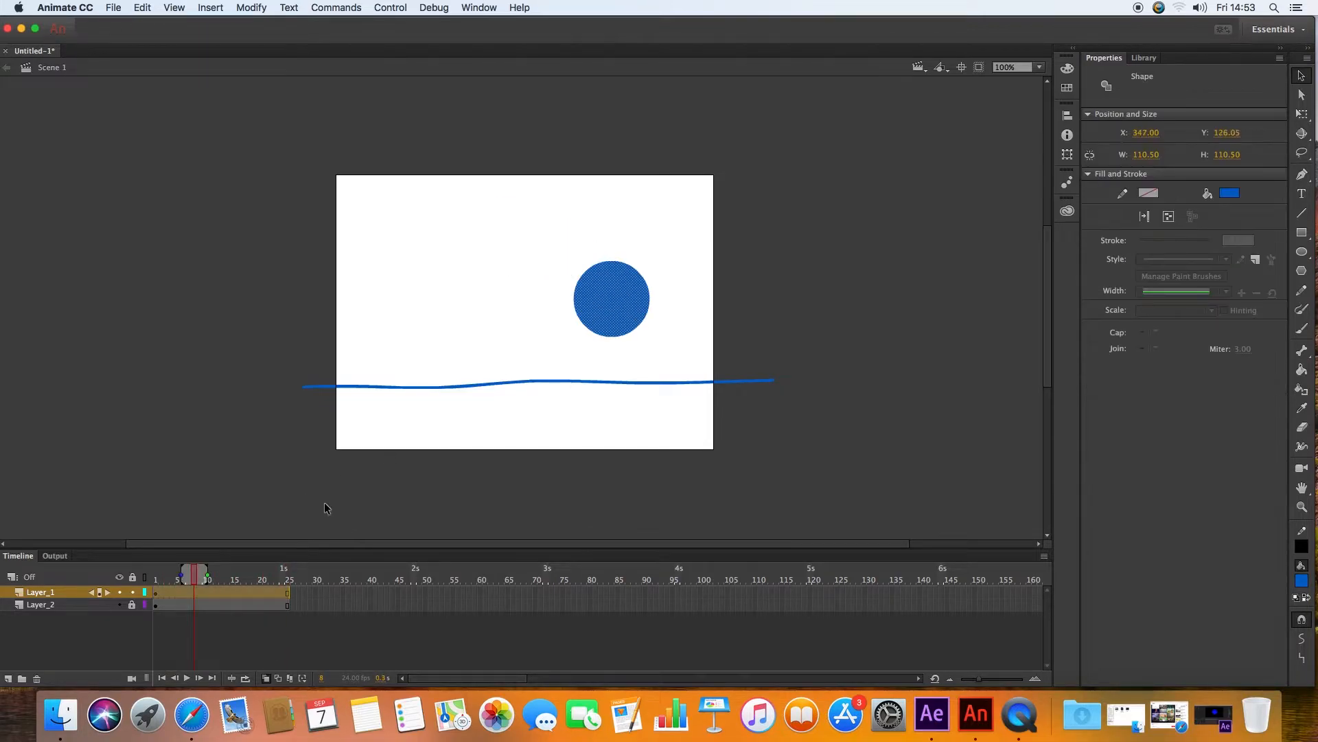
{"action": "mouse_move", "coordinate": [169, 583]}
{"action": "left_mouse_down"}
{"action": "mouse_move", "coordinate": [268, 583]}
{"action": "mouse_move", "coordinate": [161, 583]}
{"action": "left_mouse_up"}
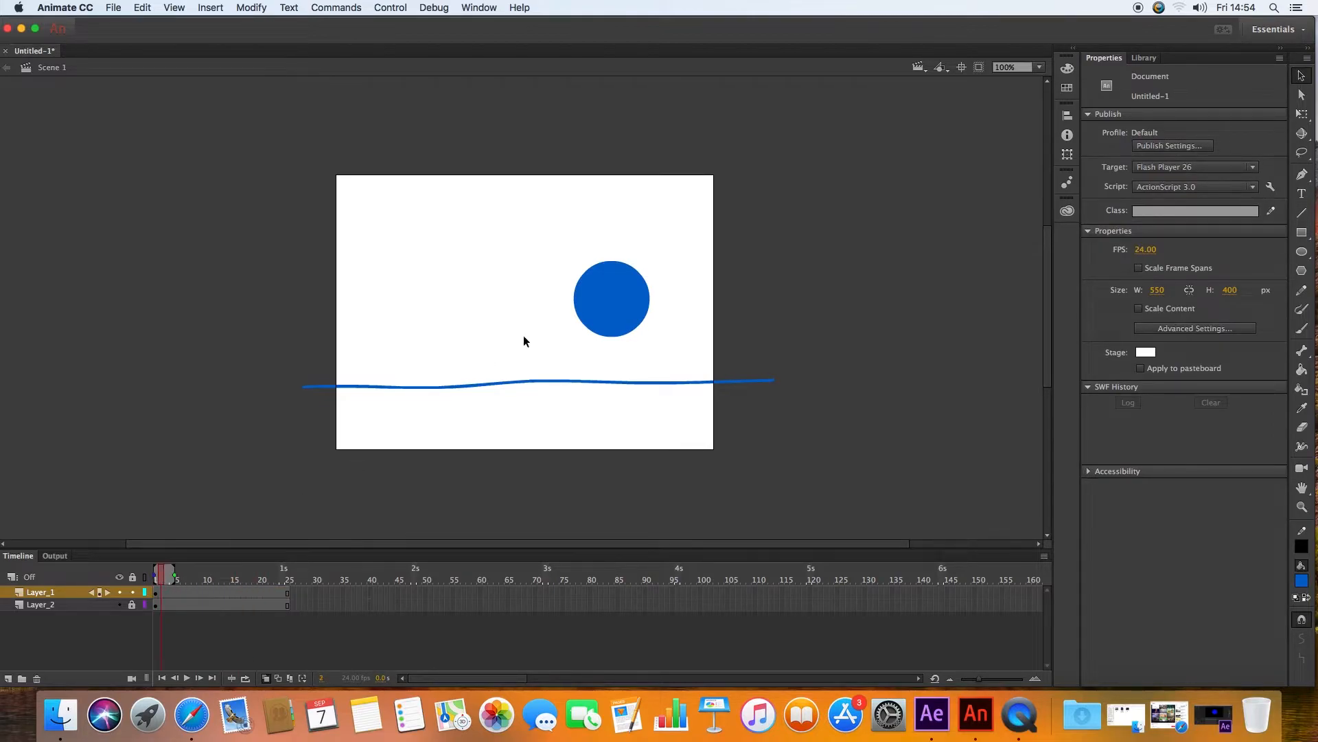
{"action": "left_click_drag", "start_coordinate": [610, 297], "coordinate": [523, 235]}
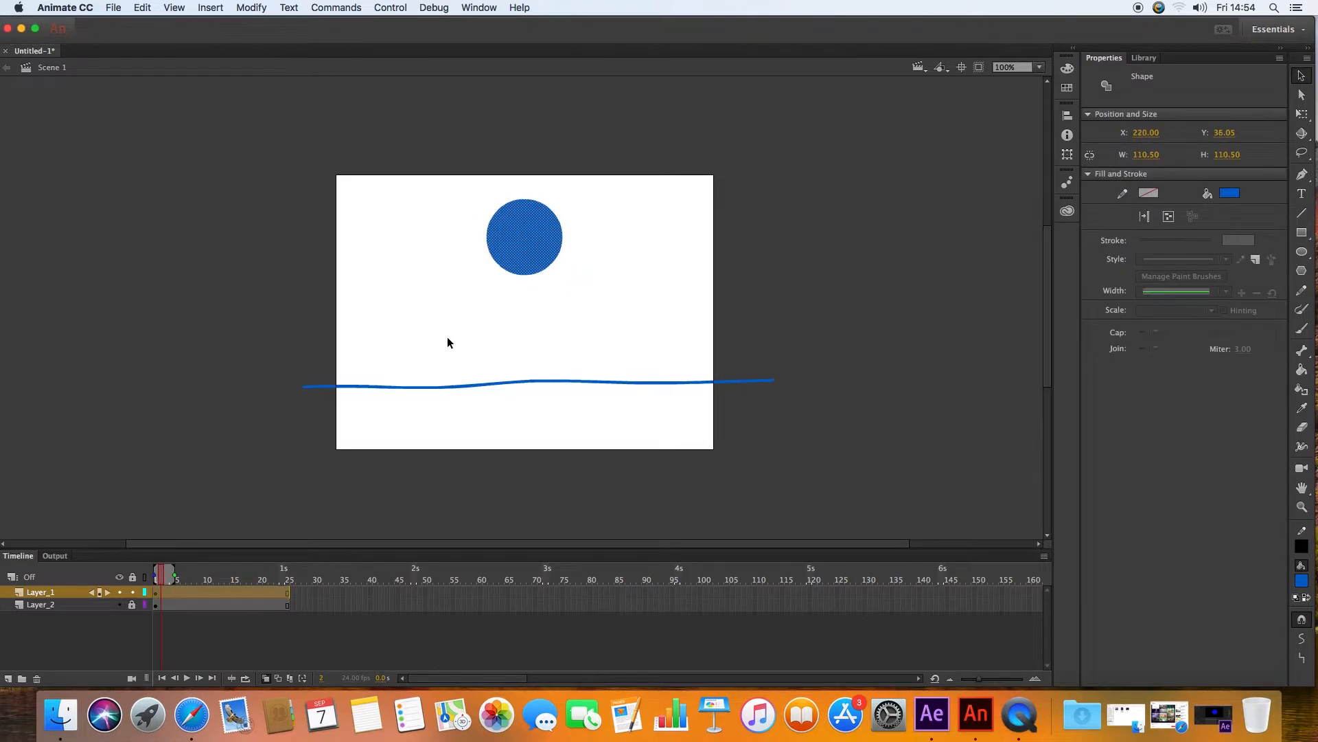
Step: Create a motion tween on Layer_1, accepting conversion of the circle to a symbol
{"action": "mouse_move", "coordinate": [206, 581]}
{"action": "left_mouse_down"}
{"action": "mouse_move", "coordinate": [153, 580]}
{"action": "mouse_move", "coordinate": [254, 580]}
{"action": "mouse_move", "coordinate": [154, 578]}
{"action": "mouse_move", "coordinate": [180, 579]}
{"action": "left_mouse_up"}
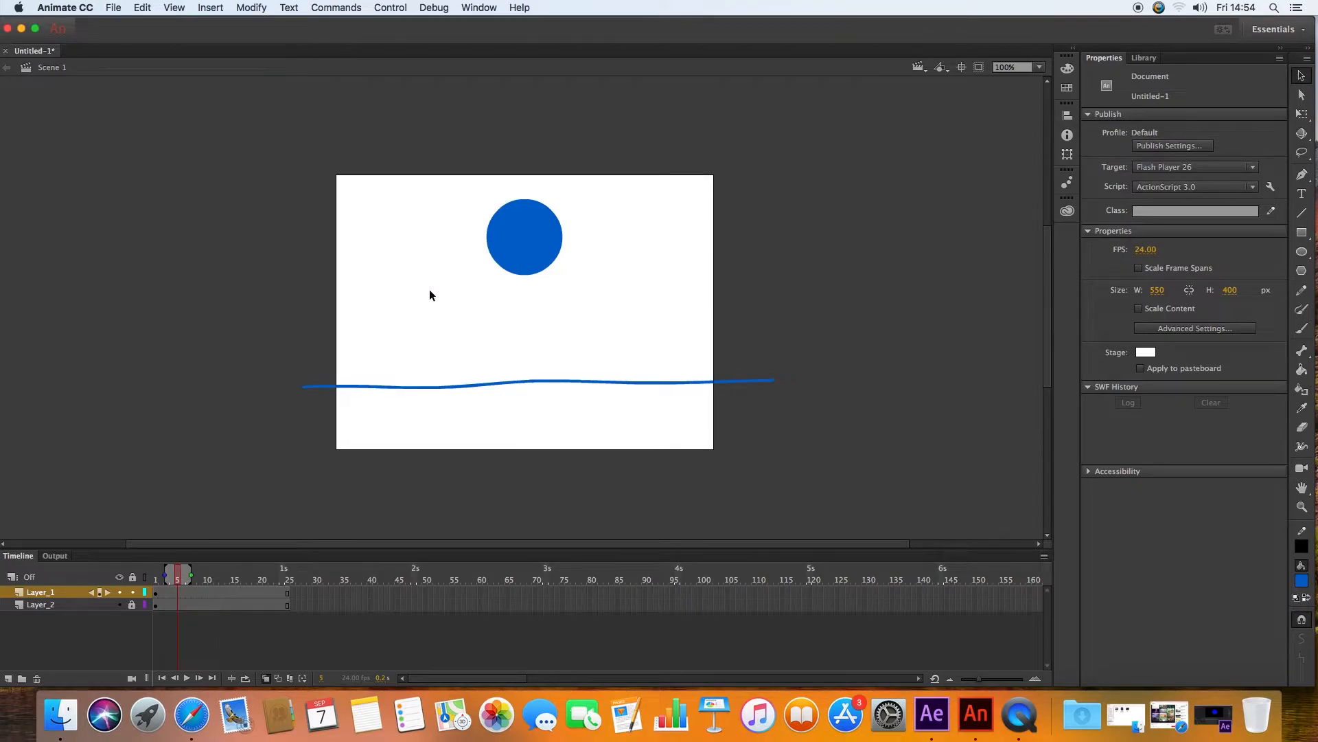
{"action": "left_click", "coordinate": [532, 249]}
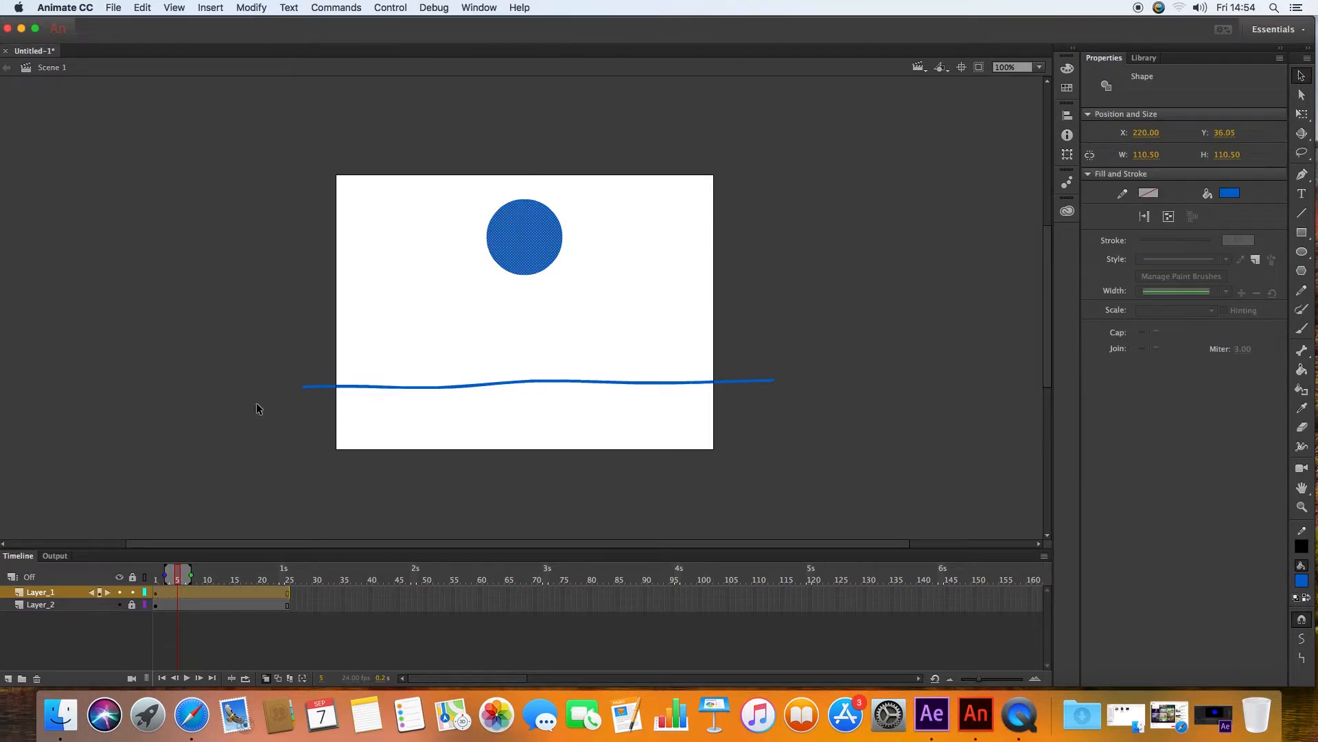
{"action": "right_click", "coordinate": [226, 590]}
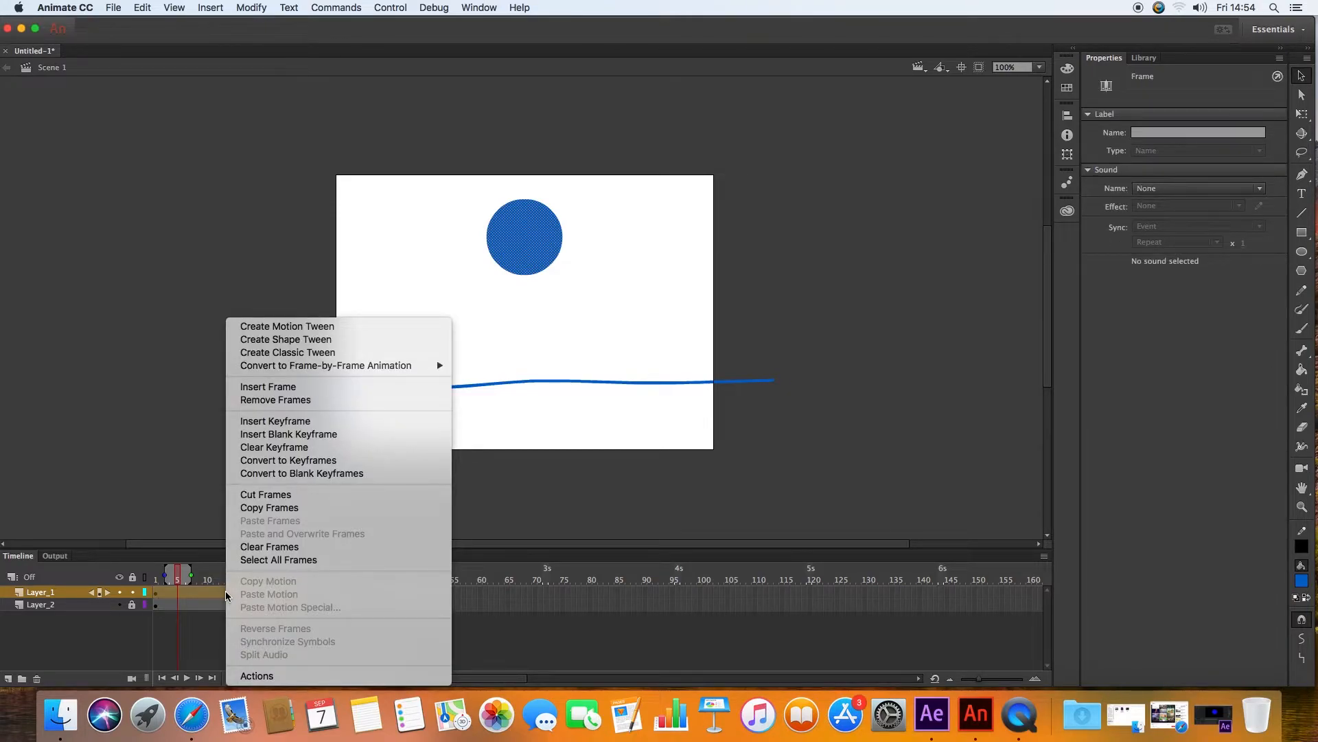
{"action": "left_click", "coordinate": [269, 326]}
{"action": "left_click_drag", "start_coordinate": [665, 302], "coordinate": [932, 218]}
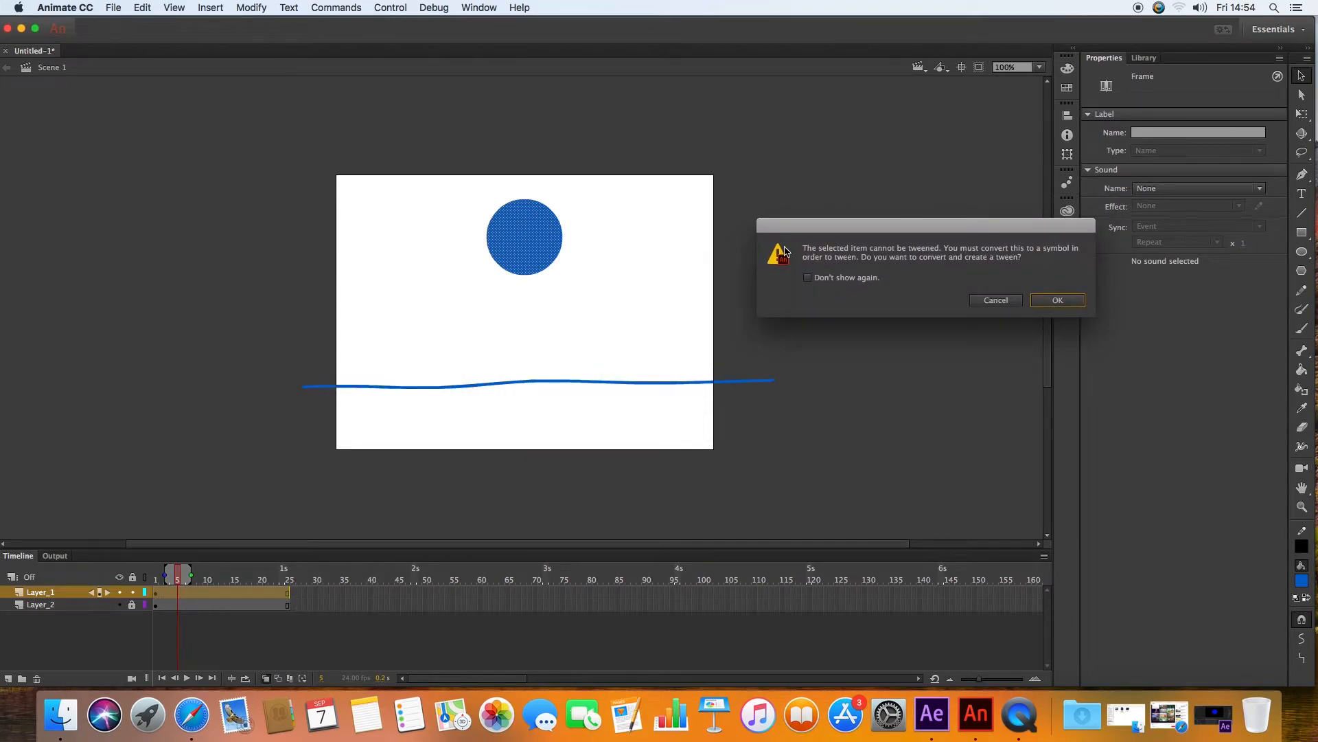
{"action": "left_click_drag", "start_coordinate": [838, 231], "coordinate": [450, 84]}
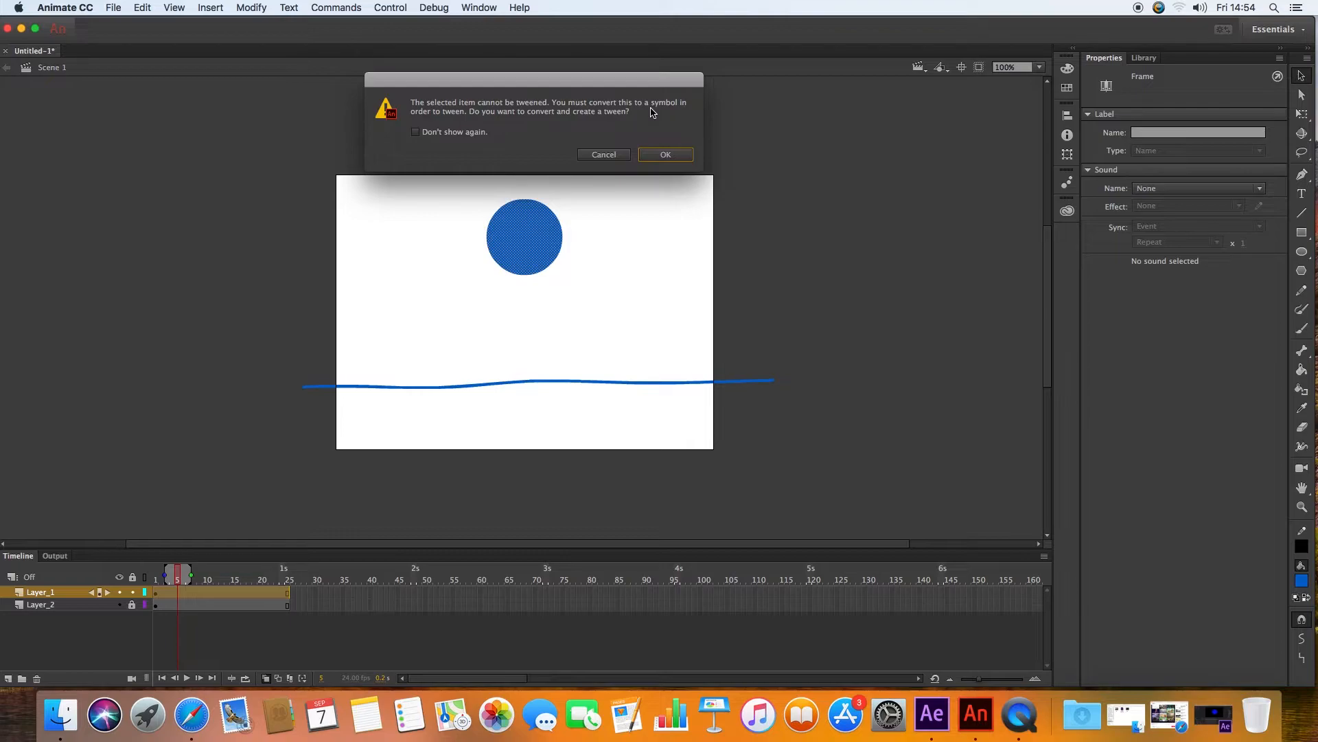
{"action": "left_click", "coordinate": [666, 155]}
Step: Open the Library and examine the circle symbol on the stage
{"action": "left_click", "coordinate": [1142, 60]}
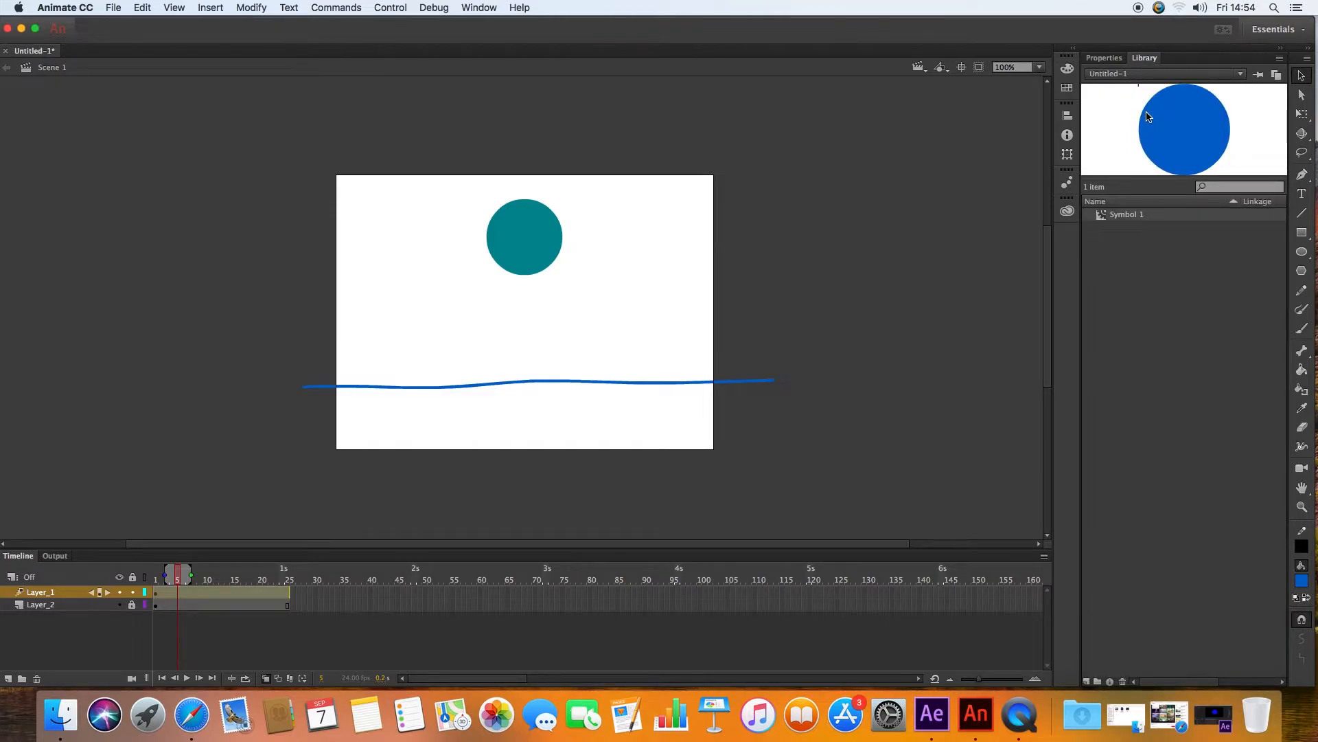
{"action": "left_click", "coordinate": [530, 244]}
{"action": "left_click", "coordinate": [612, 247]}
{"action": "left_click", "coordinate": [520, 246]}
{"action": "left_click", "coordinate": [680, 268]}
{"action": "left_click", "coordinate": [270, 627]}
{"action": "left_click", "coordinate": [511, 241]}
{"action": "left_click", "coordinate": [685, 265]}
Step: Move the tweened circle lower on frame 7, then undo the move
{"action": "mouse_move", "coordinate": [179, 574]}
{"action": "left_mouse_down"}
{"action": "mouse_move", "coordinate": [157, 574]}
{"action": "mouse_move", "coordinate": [250, 574]}
{"action": "mouse_move", "coordinate": [188, 574]}
{"action": "left_mouse_up"}
{"action": "left_click_drag", "start_coordinate": [512, 263], "coordinate": [544, 320]}
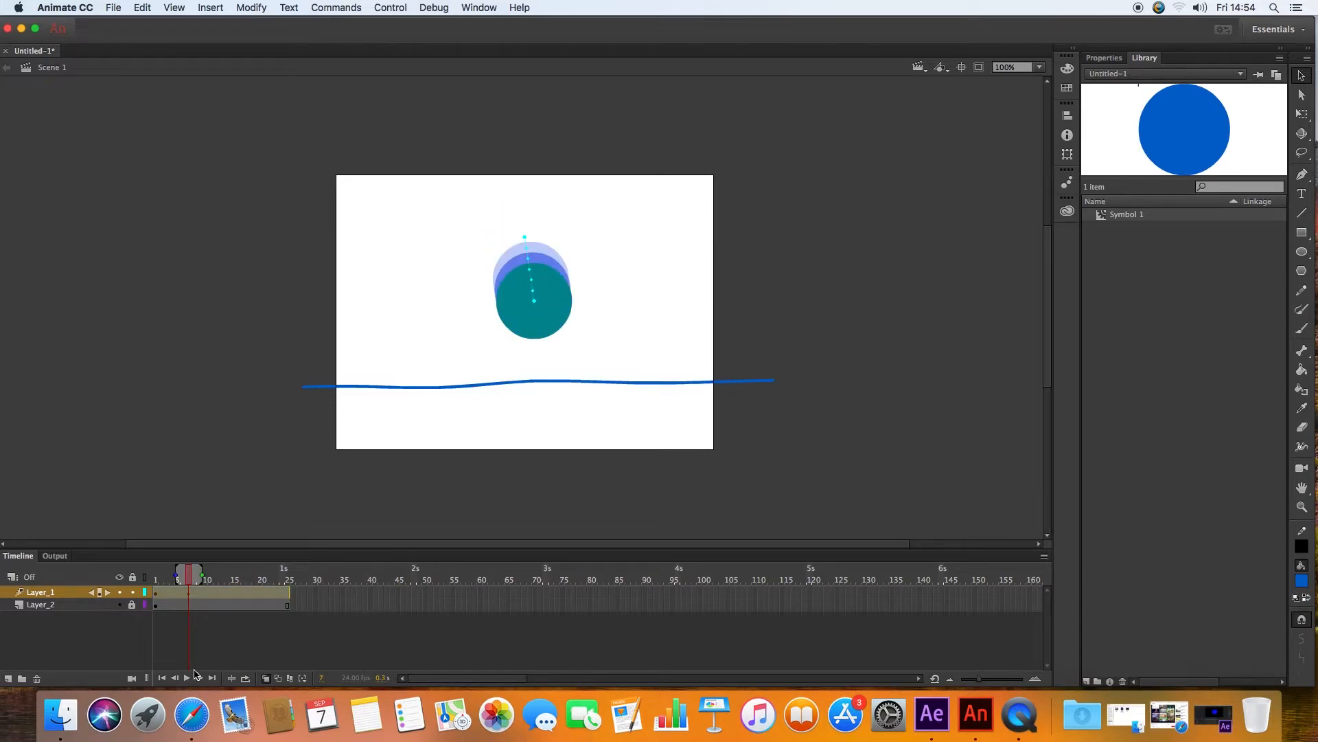
{"action": "left_click", "coordinate": [267, 678]}
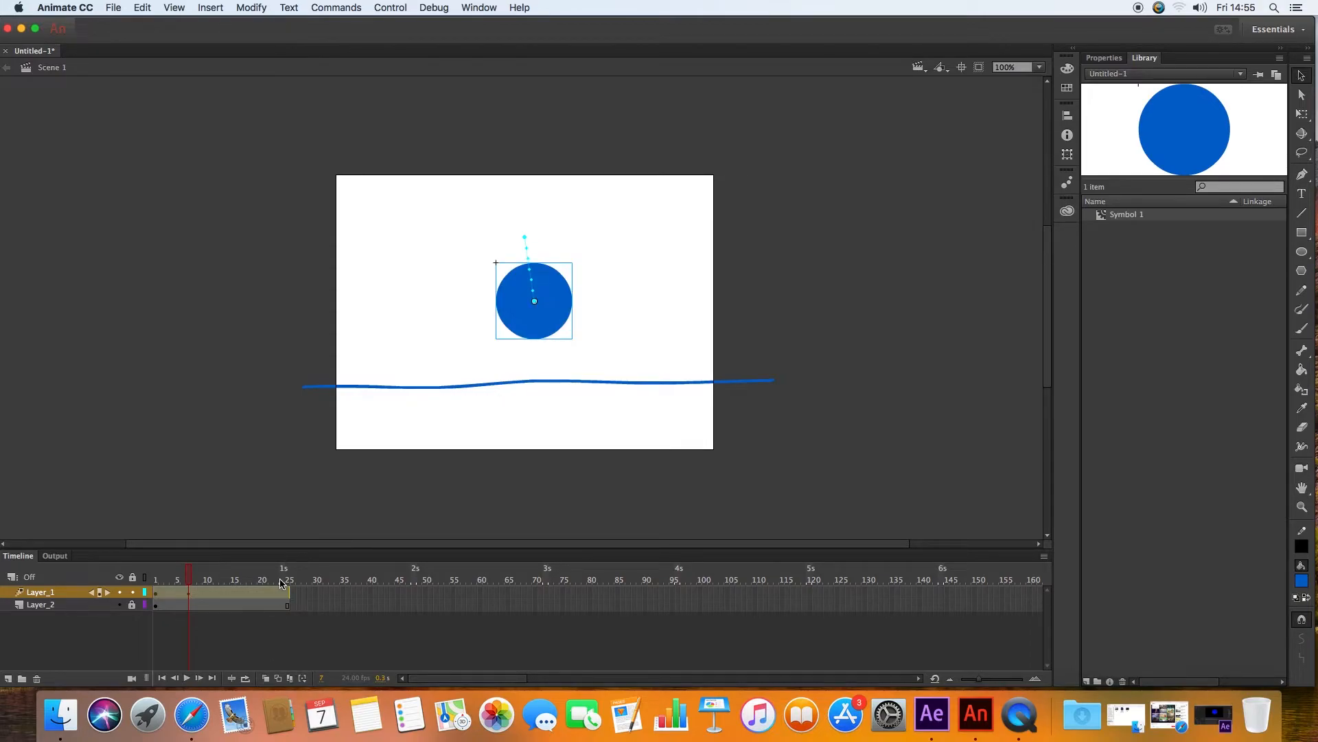
{"action": "key", "text": "super+z"}
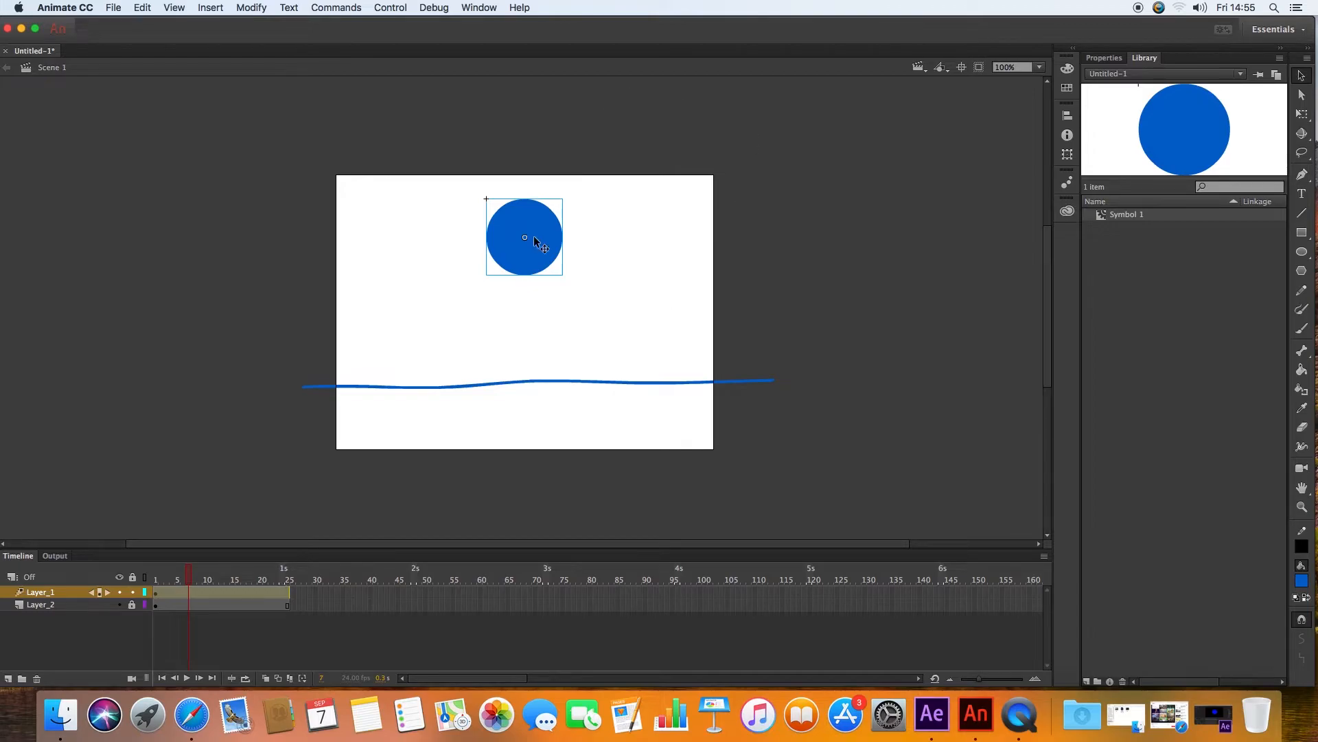
Step: Play the tween, then move the circle down onto the line at frame 10
{"action": "key", "text": "Return"}
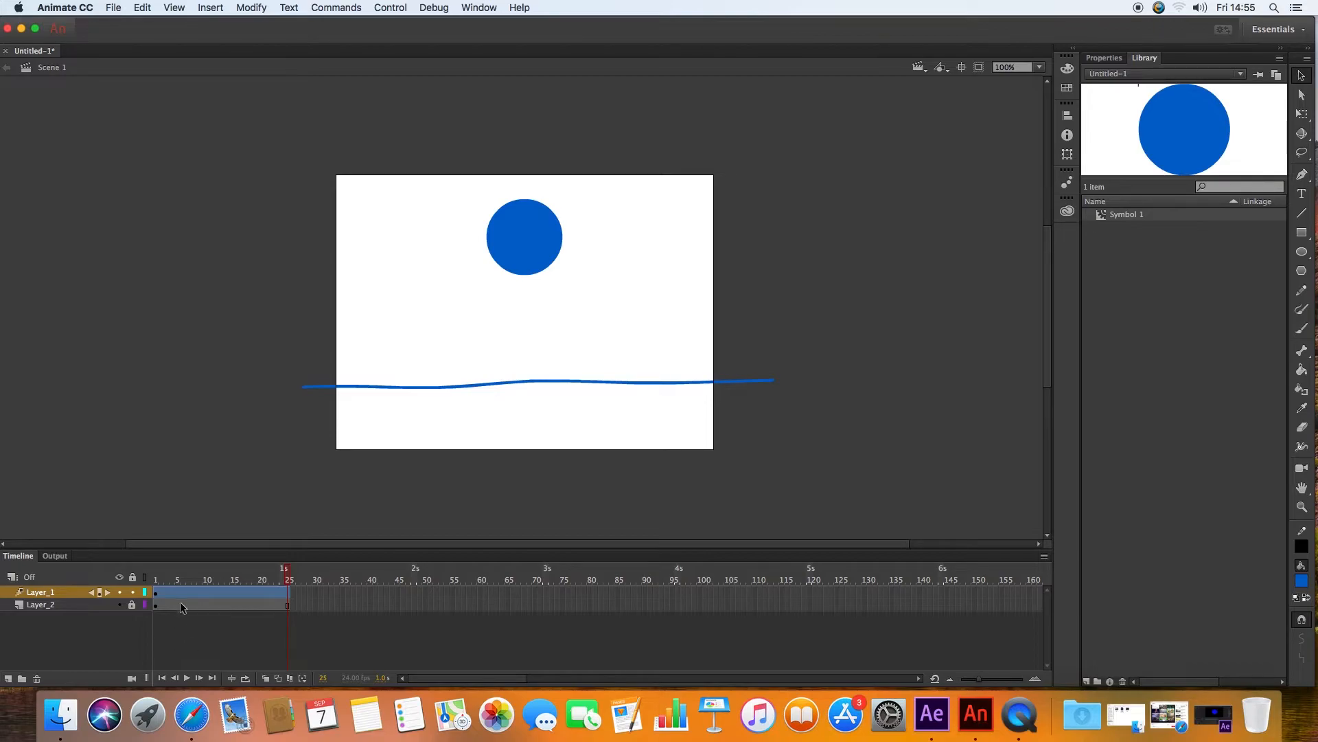
{"action": "left_click_drag", "start_coordinate": [155, 577], "coordinate": [207, 572]}
{"action": "left_click_drag", "start_coordinate": [533, 247], "coordinate": [532, 378]}
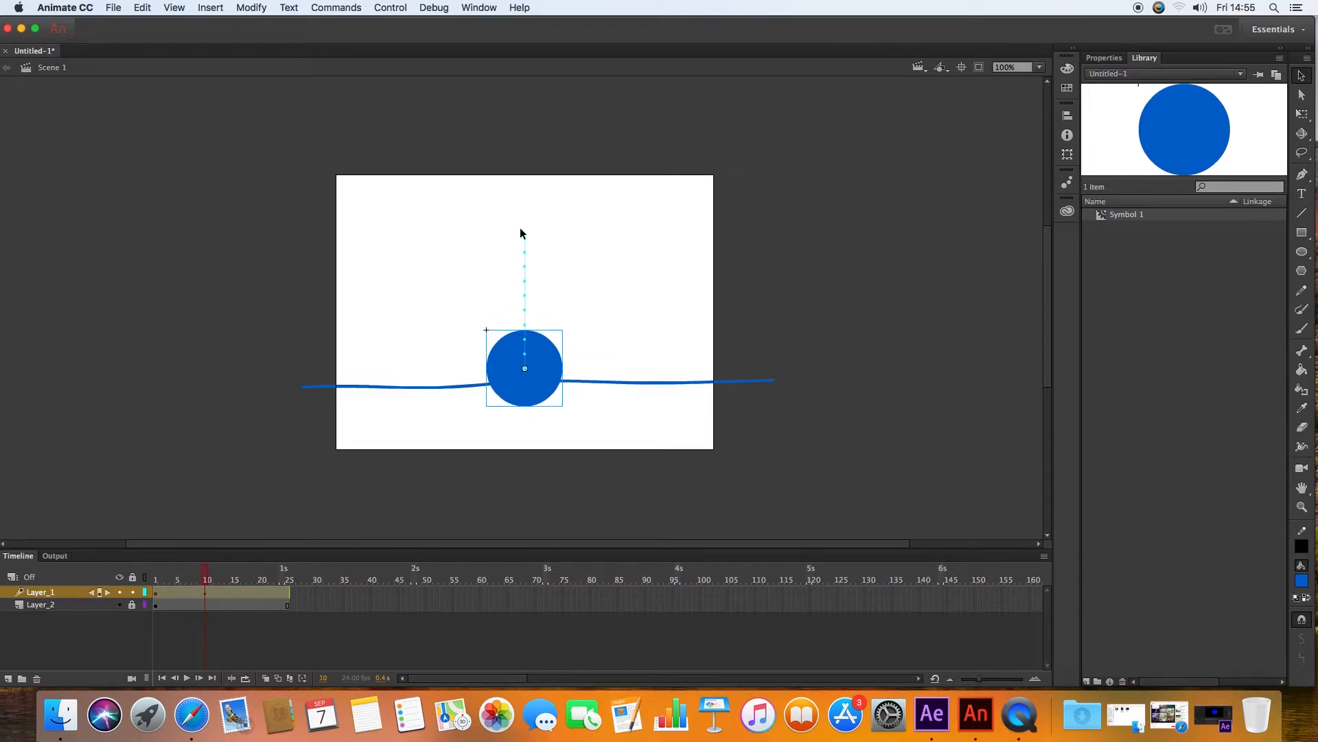
Step: Move the circle back up to the top of the stage at frame 20 so it rebounds
{"action": "left_click_drag", "start_coordinate": [206, 575], "coordinate": [261, 575]}
{"action": "left_click_drag", "start_coordinate": [529, 368], "coordinate": [530, 238]}
{"action": "left_click_drag", "start_coordinate": [261, 575], "coordinate": [205, 580]}
Step: Open the Transform panel and float it beside the stage
{"action": "left_click", "coordinate": [205, 592]}
{"action": "left_click", "coordinate": [1068, 155]}
{"action": "left_click_drag", "start_coordinate": [997, 115], "coordinate": [113, 146]}
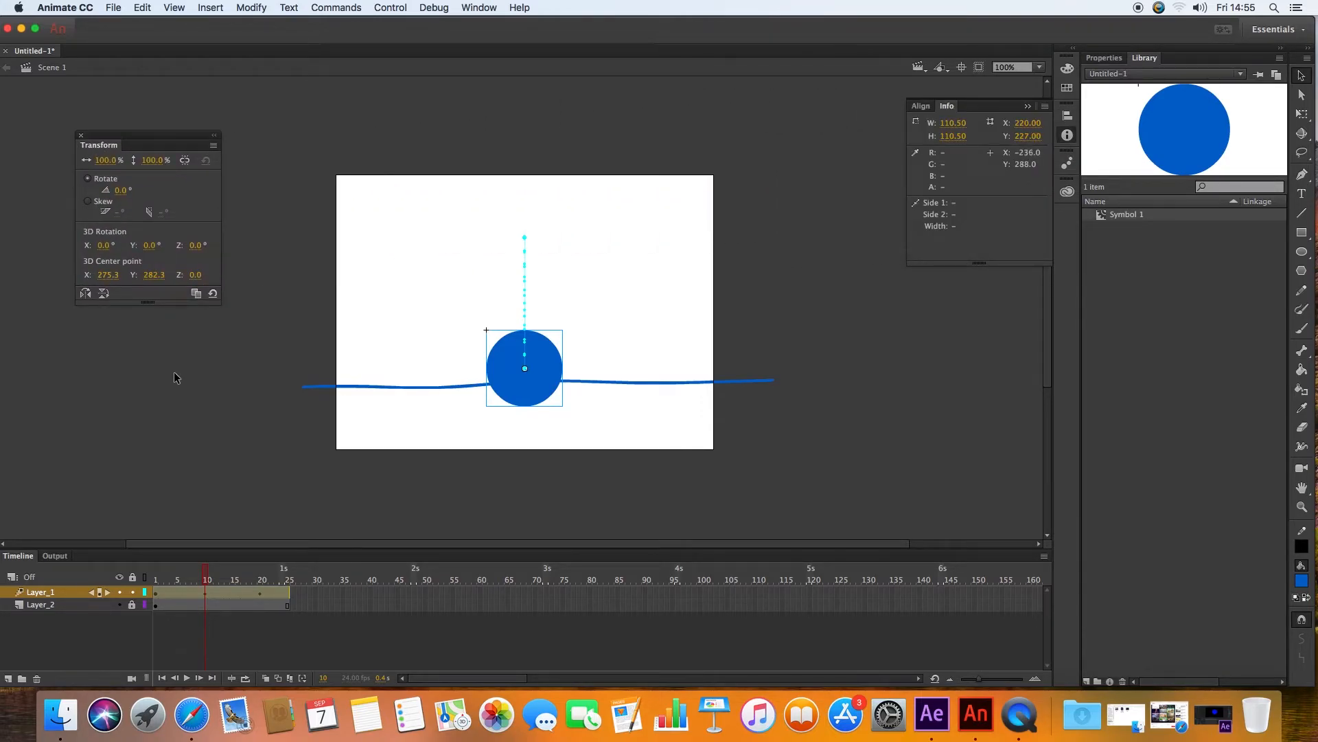
{"action": "mouse_move", "coordinate": [206, 576]}
{"action": "left_mouse_down"}
{"action": "mouse_move", "coordinate": [180, 575]}
{"action": "mouse_move", "coordinate": [192, 572]}
{"action": "left_mouse_up"}
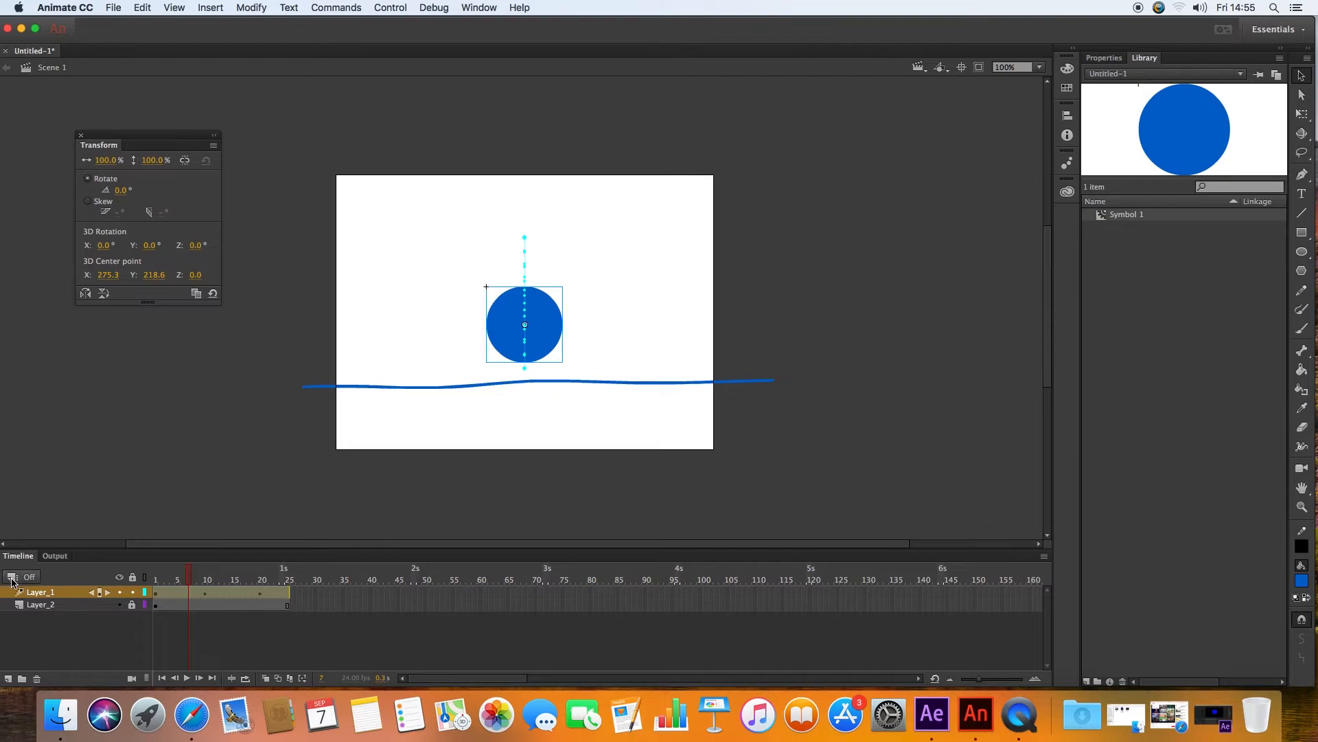
{"action": "left_click", "coordinate": [11, 579]}
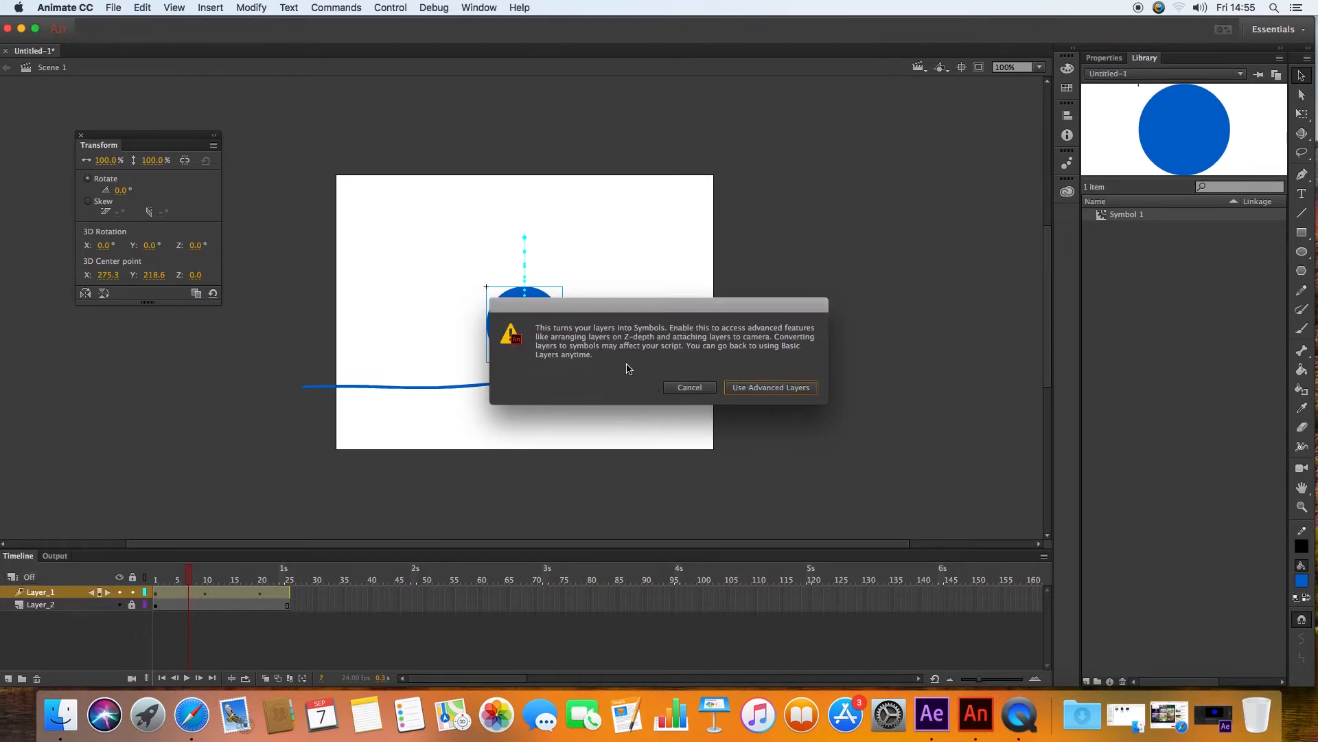
{"action": "left_click", "coordinate": [678, 387]}
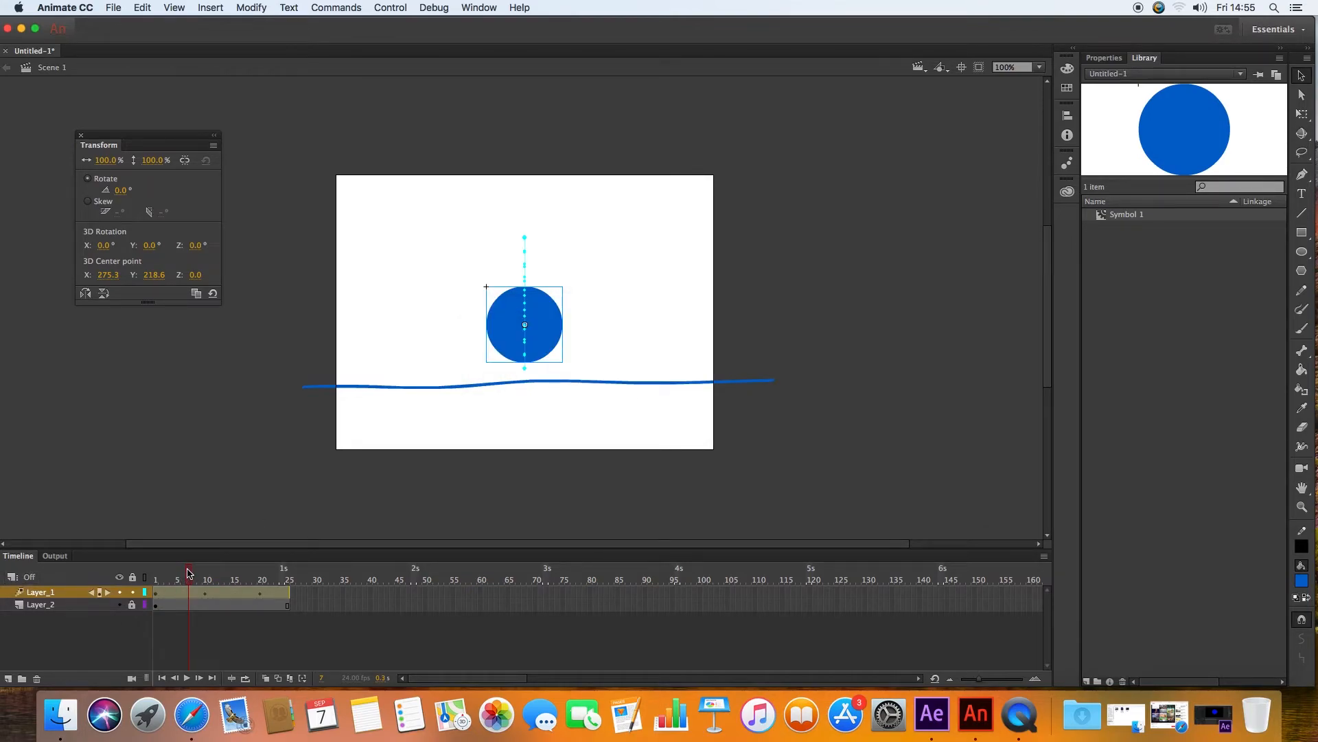
Step: Open the Refine Tween graph view for the motion tween on Layer_1
{"action": "left_click", "coordinate": [163, 576]}
{"action": "left_click_drag", "start_coordinate": [163, 573], "coordinate": [222, 568]}
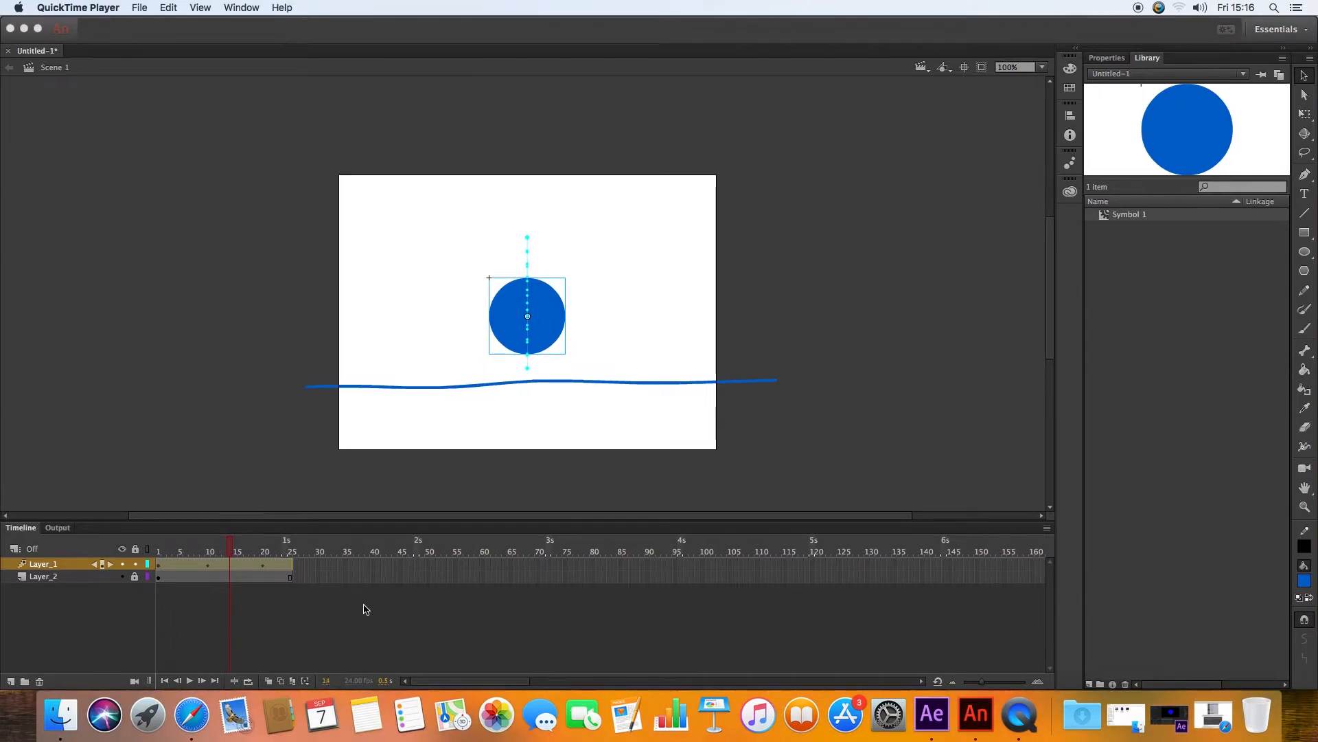
{"action": "left_click", "coordinate": [241, 564]}
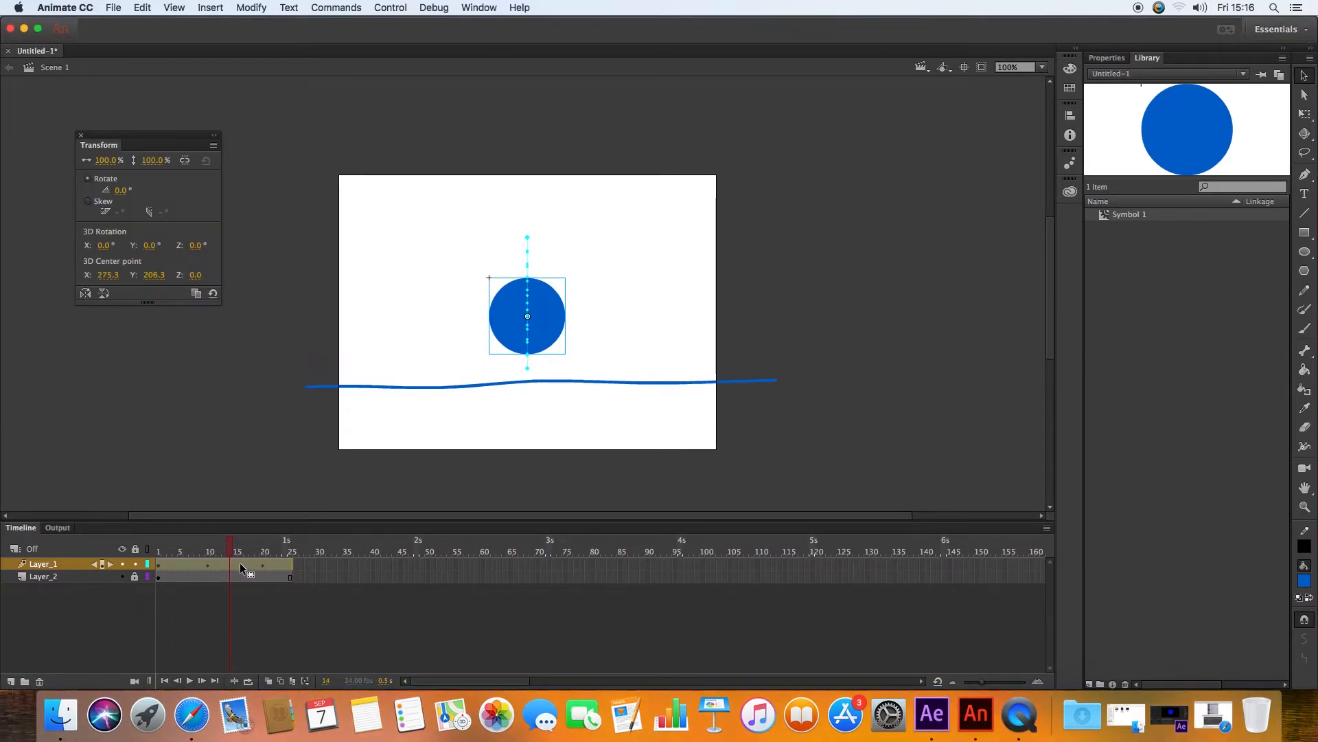
{"action": "right_click", "coordinate": [239, 564]}
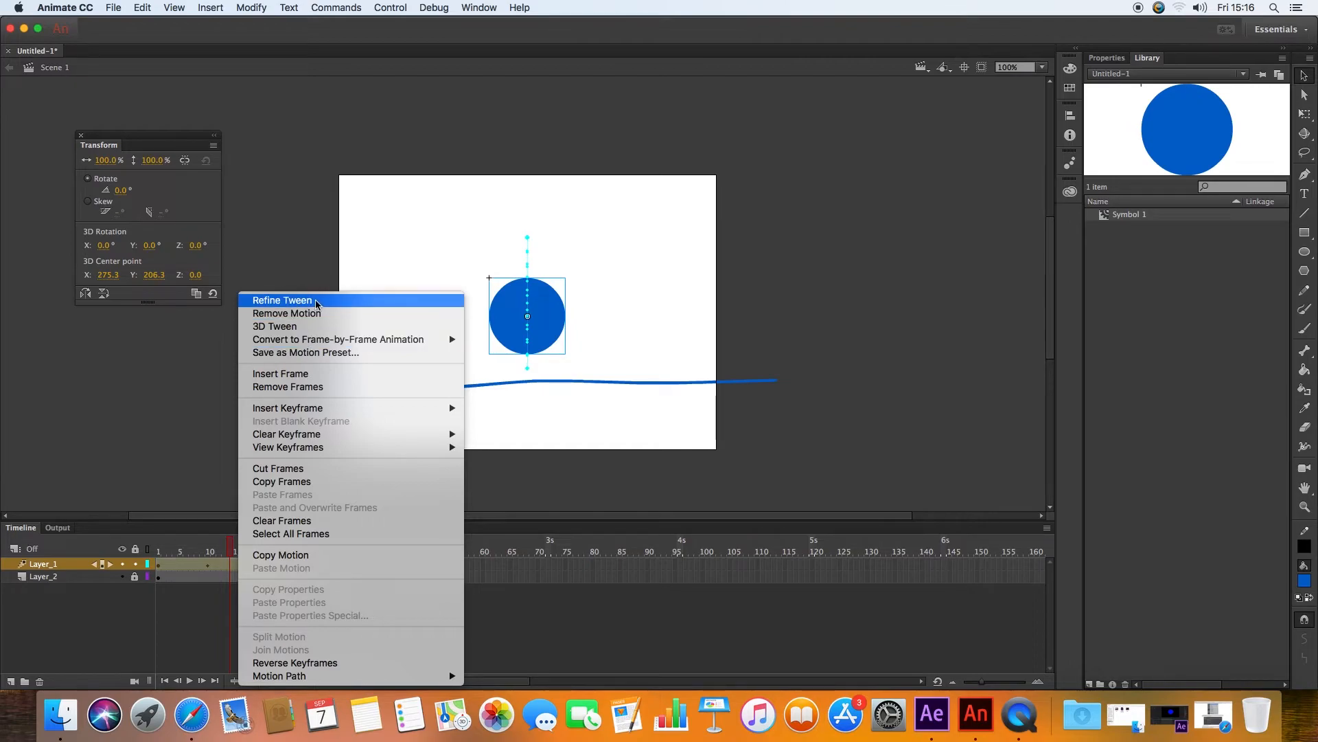
{"action": "left_click", "coordinate": [336, 301]}
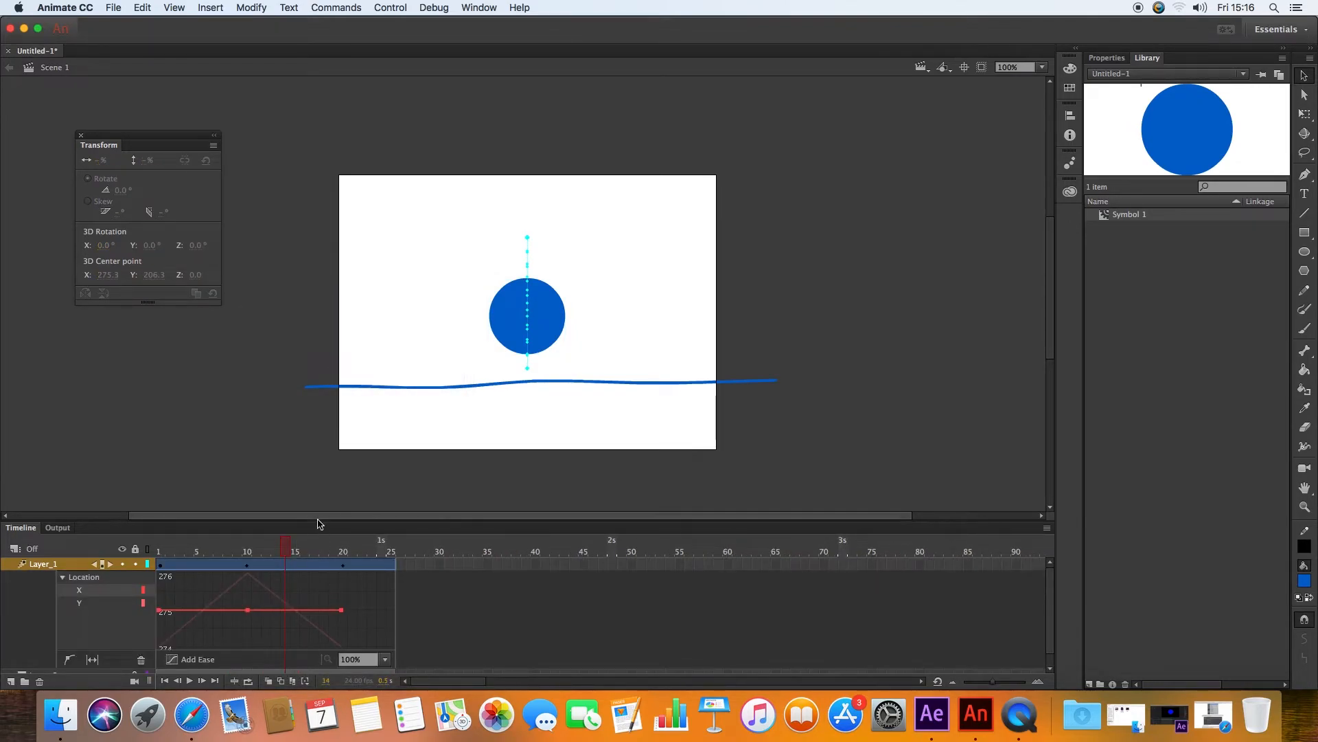
Step: Insert a Scale keyframe on the tween at frame 8
{"action": "left_click_drag", "start_coordinate": [317, 520], "coordinate": [188, 409]}
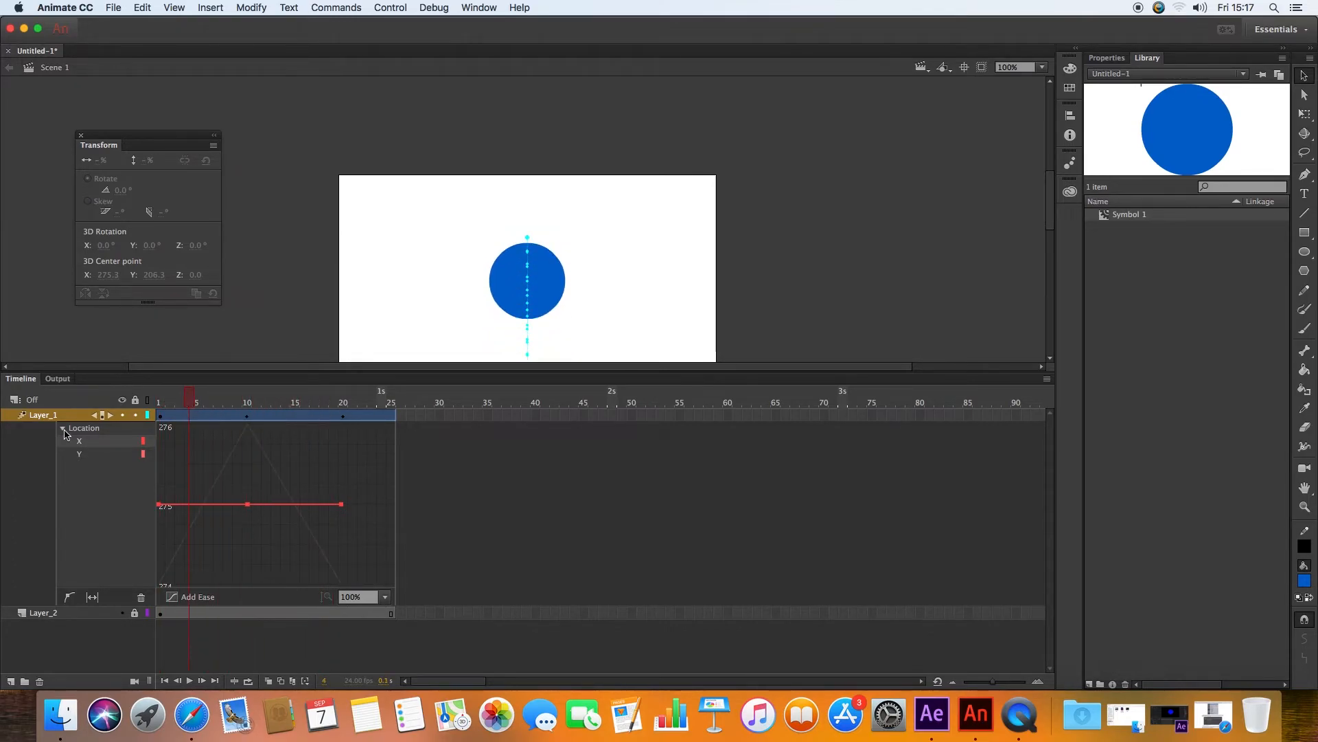
{"action": "left_click", "coordinate": [62, 429]}
{"action": "left_click", "coordinate": [63, 429]}
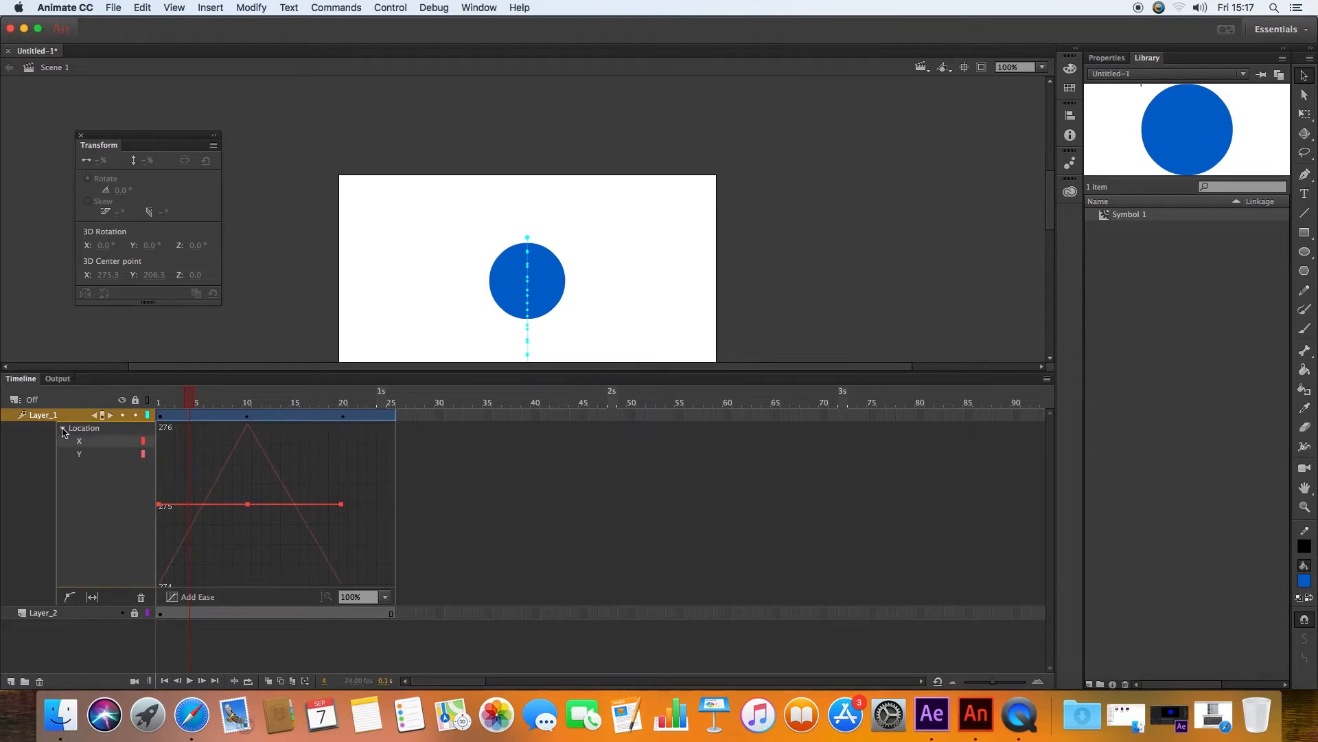
{"action": "left_click_drag", "start_coordinate": [304, 379], "coordinate": [316, 513]}
{"action": "left_click_drag", "start_coordinate": [194, 536], "coordinate": [249, 536]}
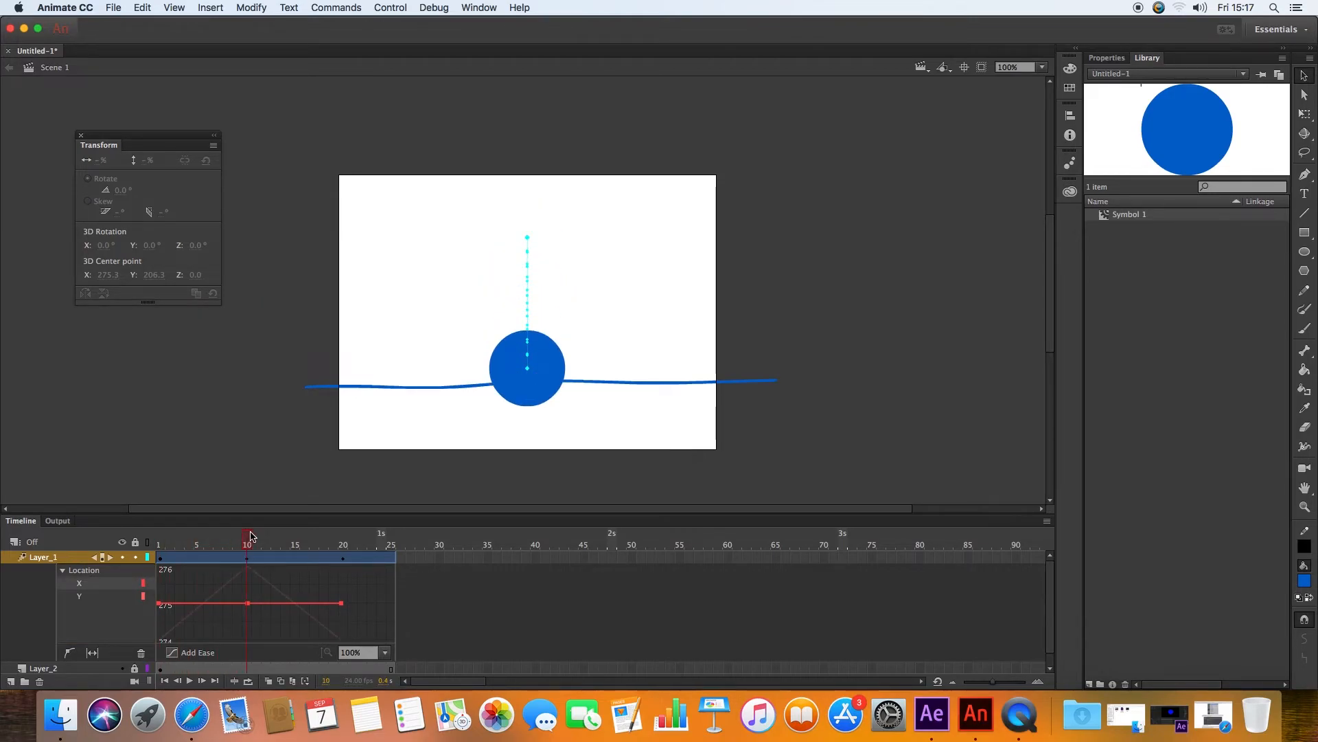
{"action": "left_click_drag", "start_coordinate": [247, 539], "coordinate": [224, 542]}
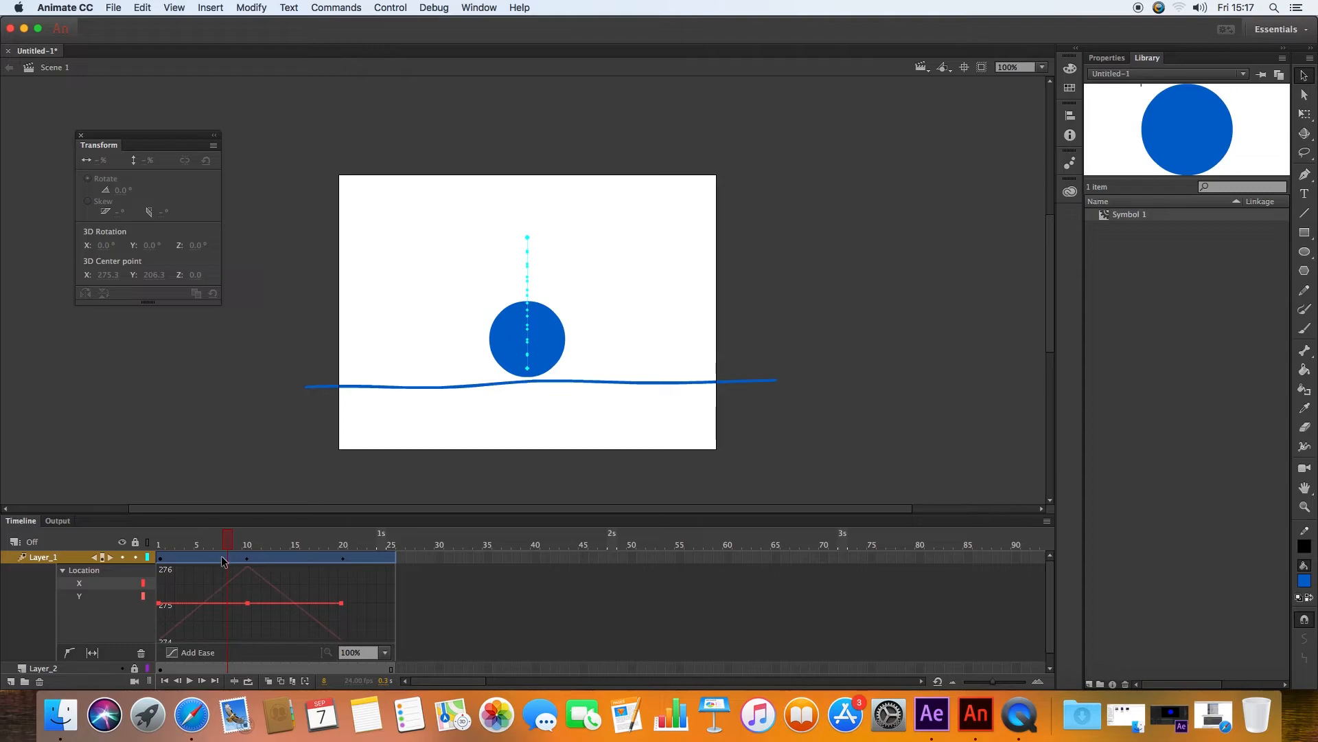
{"action": "right_click", "coordinate": [228, 559]}
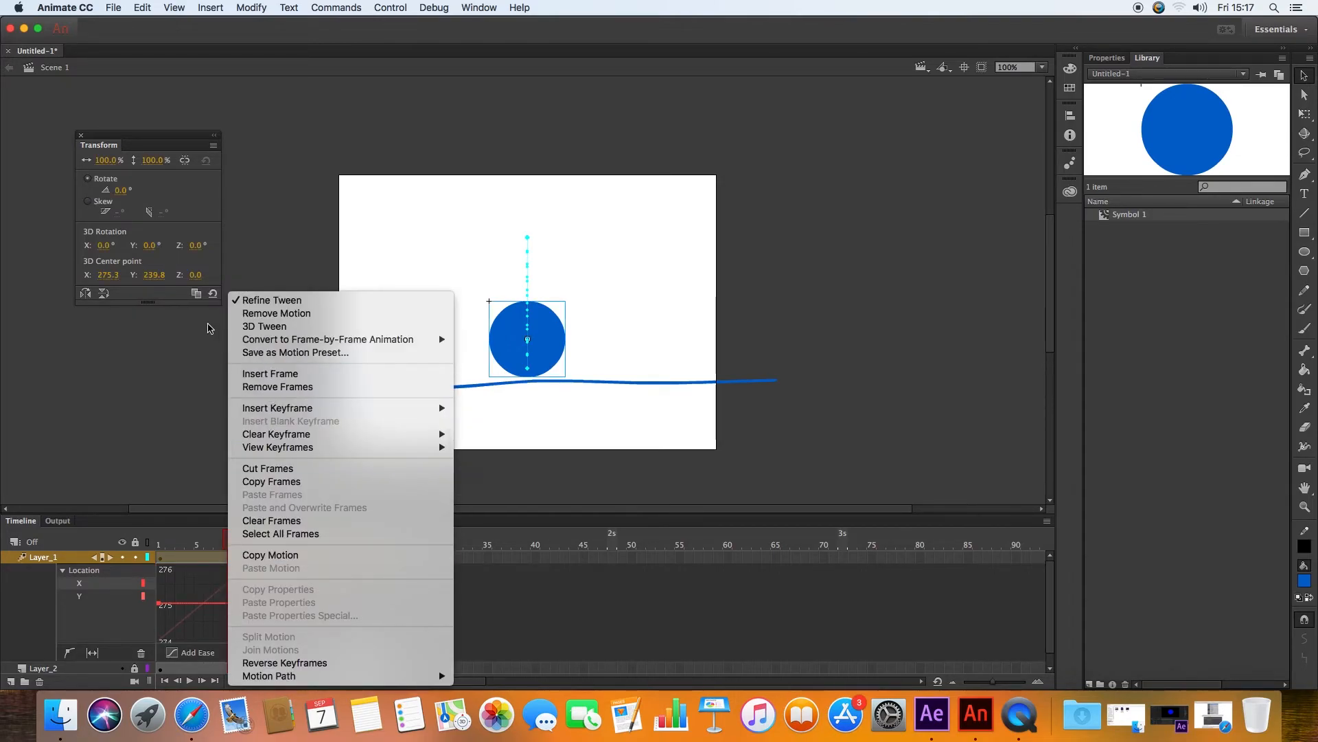
{"action": "mouse_move", "coordinate": [313, 411]}
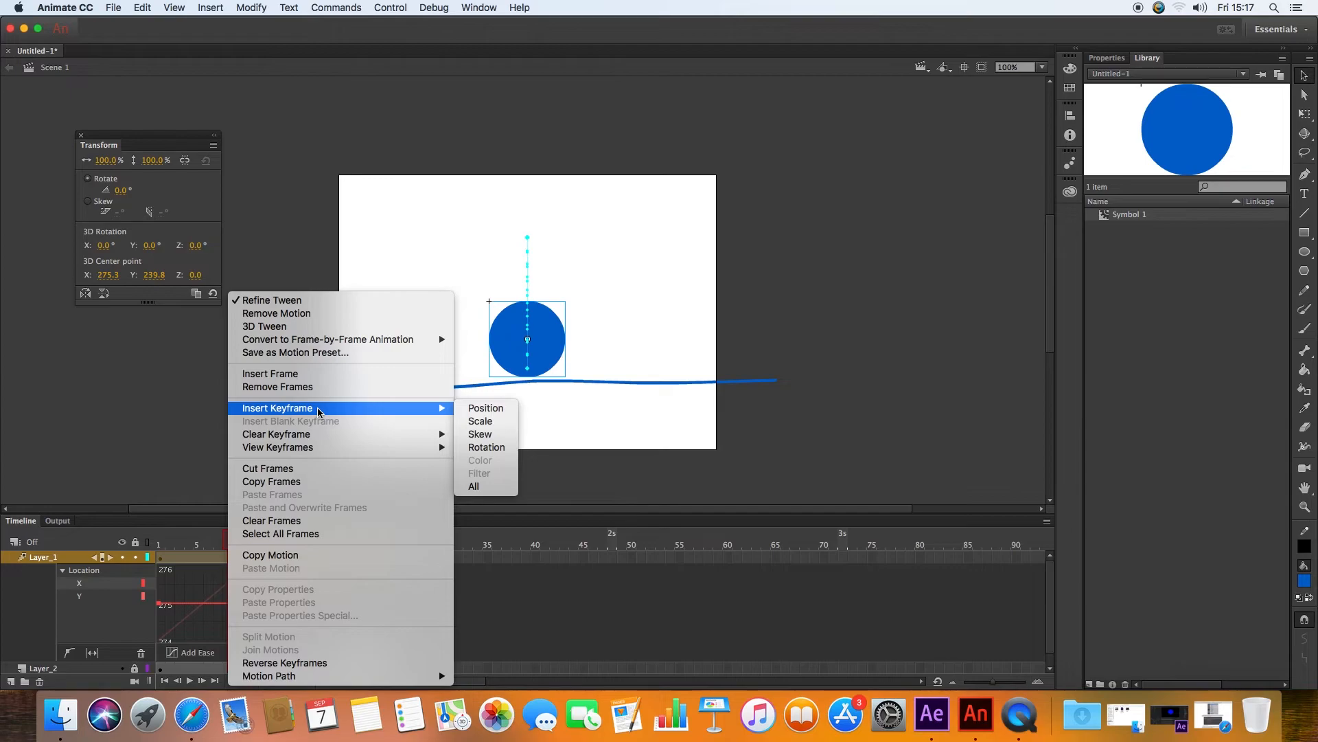
{"action": "left_click", "coordinate": [493, 423]}
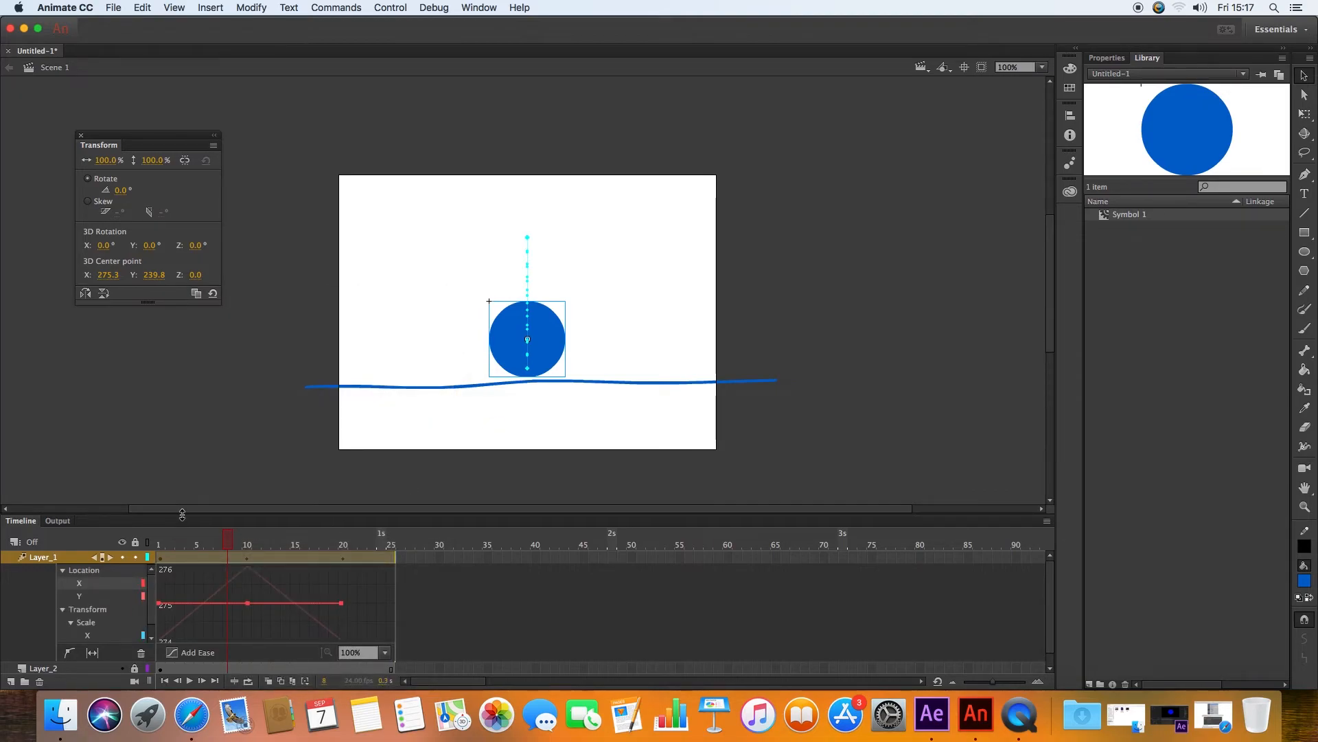
Step: Squash the ball at frame 10 by unlinking its scale and setting width to 113% and height to 95%
{"action": "left_click_drag", "start_coordinate": [179, 515], "coordinate": [179, 433]}
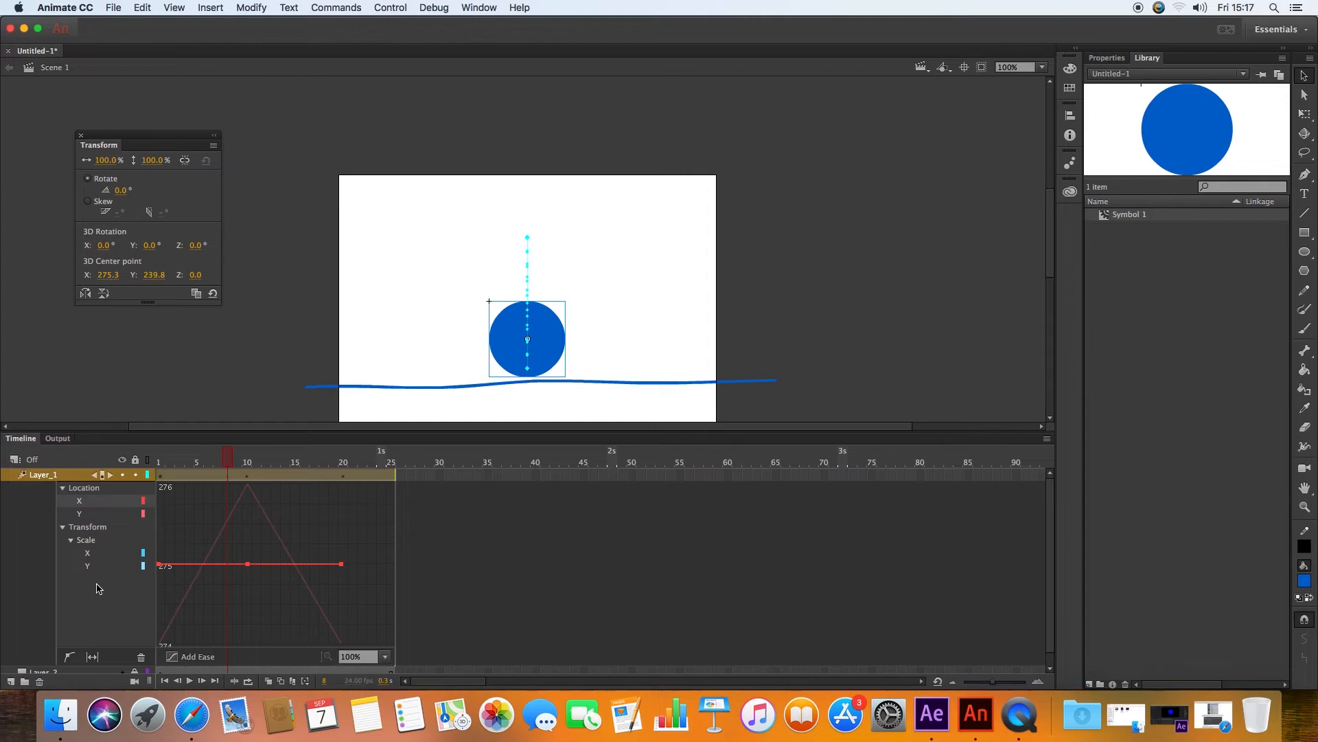
{"action": "left_click", "coordinate": [88, 541]}
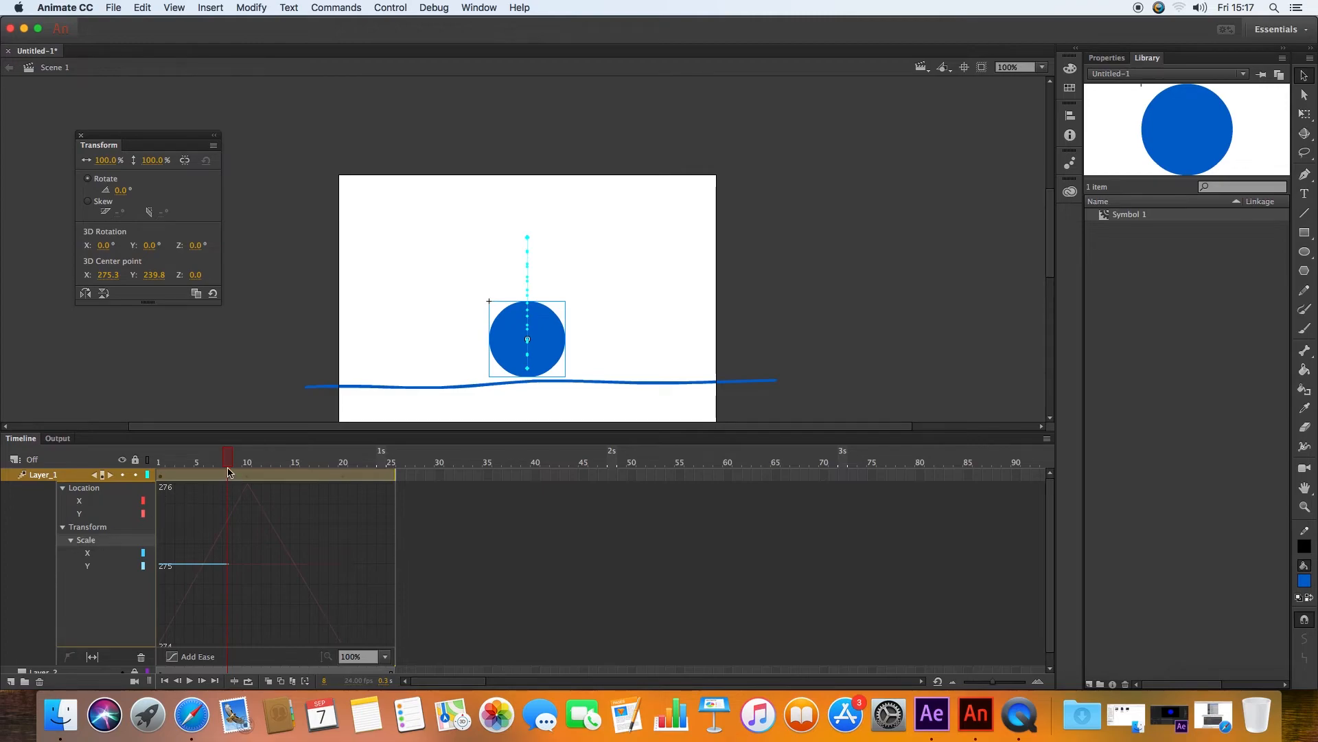
{"action": "left_click_drag", "start_coordinate": [230, 457], "coordinate": [247, 458]}
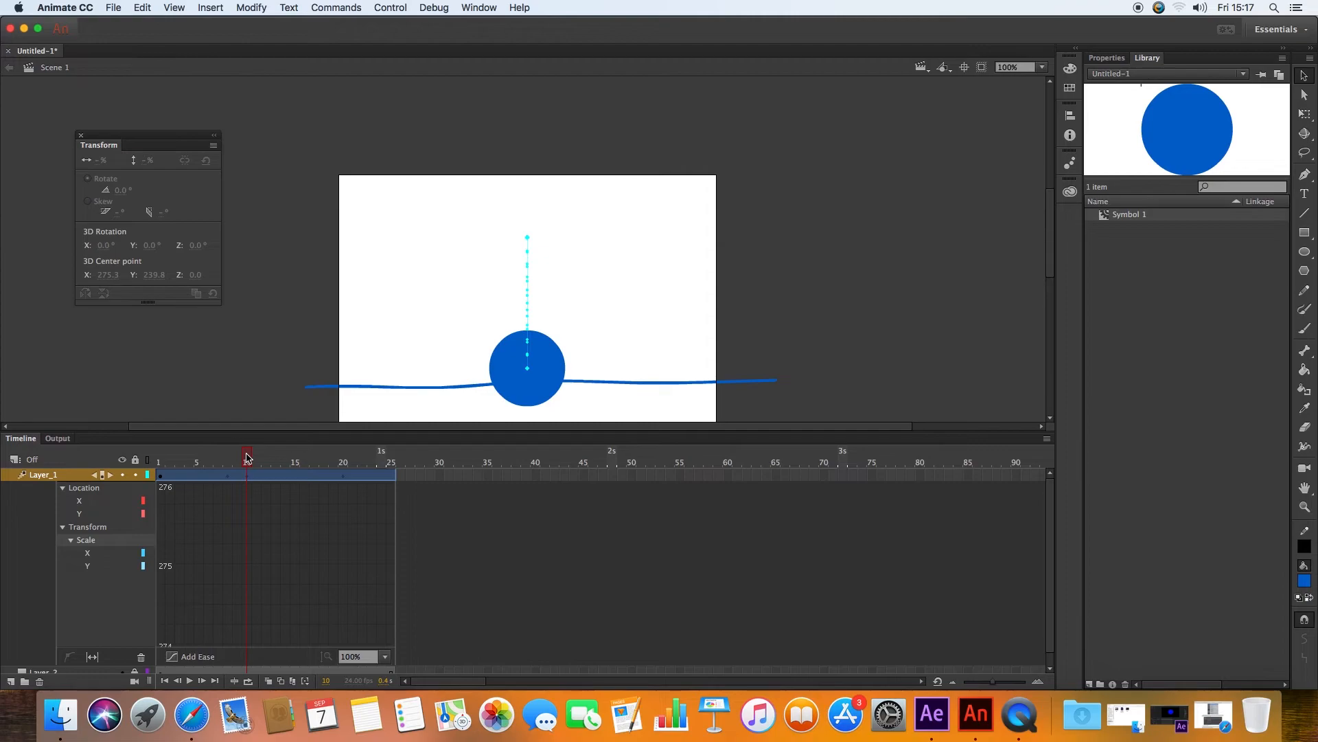
{"action": "left_click", "coordinate": [247, 457]}
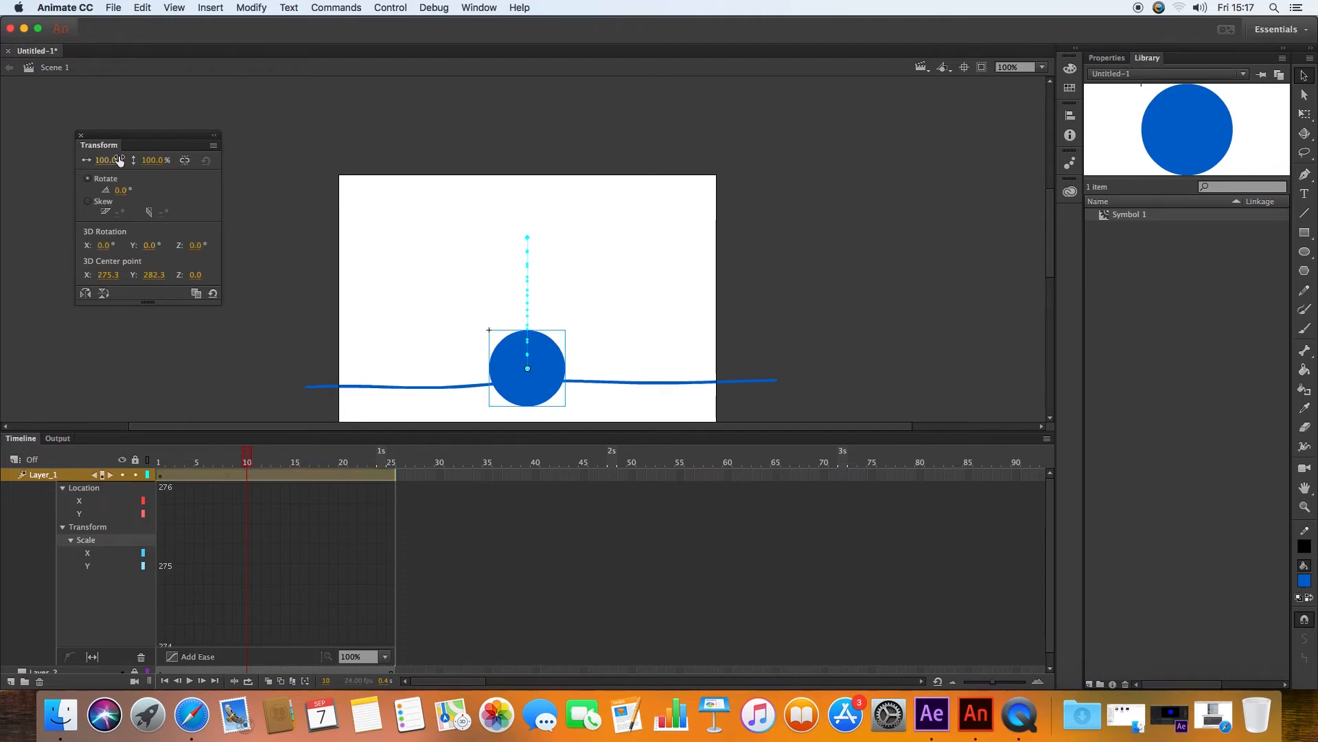
{"action": "left_click", "coordinate": [184, 163]}
{"action": "left_click", "coordinate": [185, 164]}
{"action": "left_click_drag", "start_coordinate": [108, 165], "coordinate": [145, 162]}
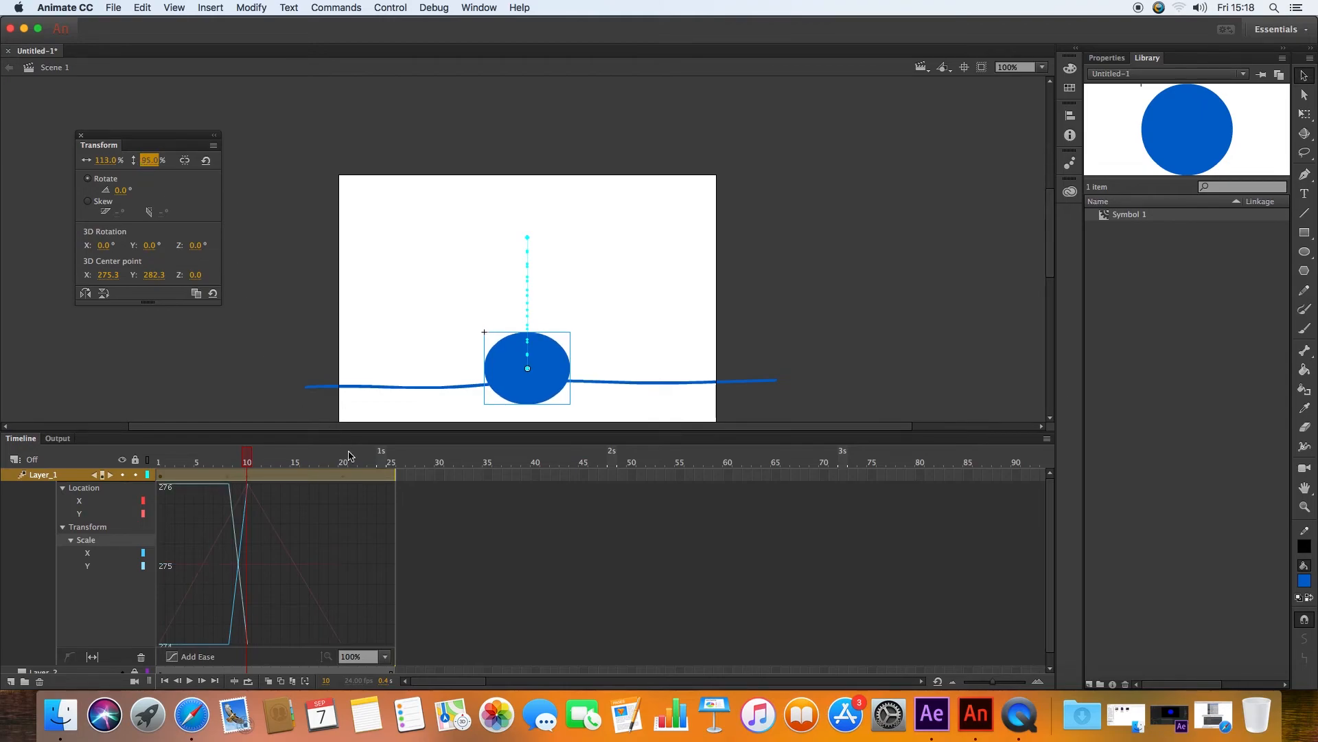
Step: Set the ball's width and height scale back to 100% at frame 12
{"action": "left_click_drag", "start_coordinate": [250, 461], "coordinate": [270, 462]}
{"action": "left_click", "coordinate": [104, 163]}
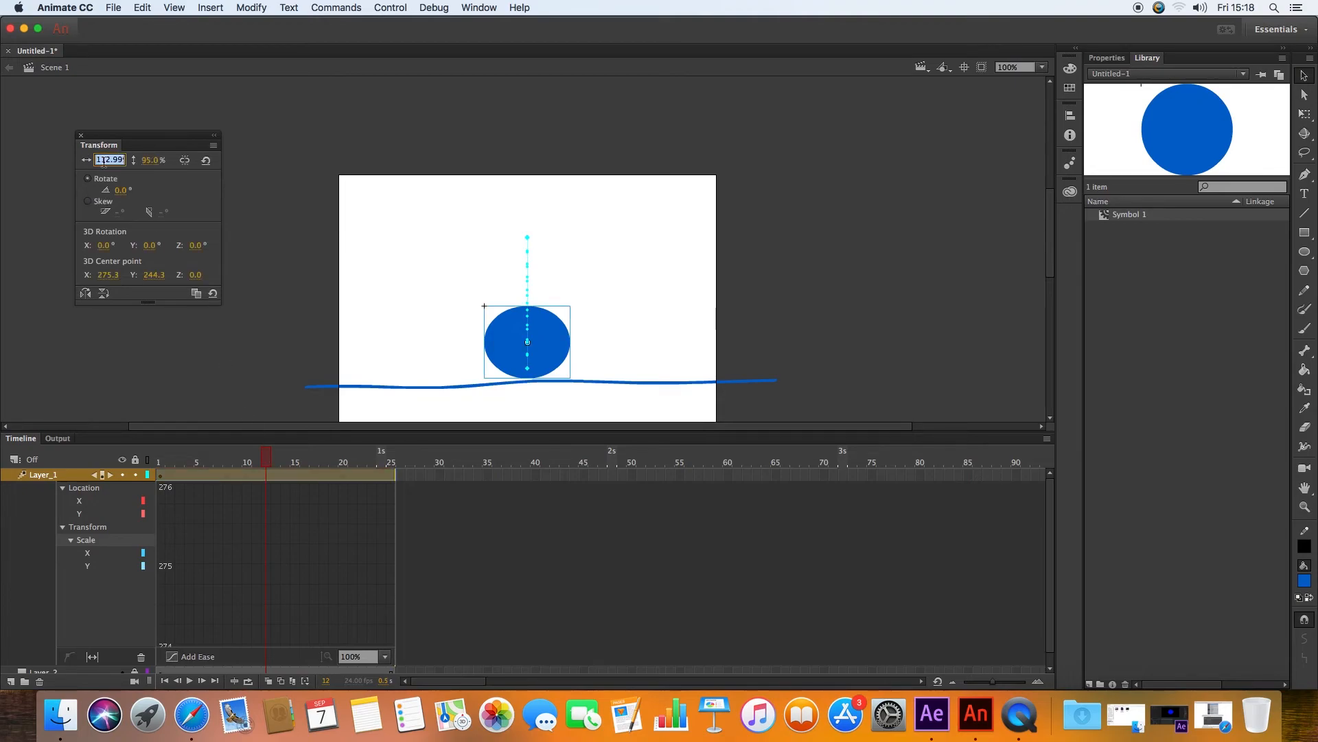
{"action": "key", "text": "Return"}
{"action": "left_click", "coordinate": [104, 162]}
{"action": "type", "text": "10"}
{"action": "left_click", "coordinate": [153, 160]}
{"action": "type", "text": "1"}
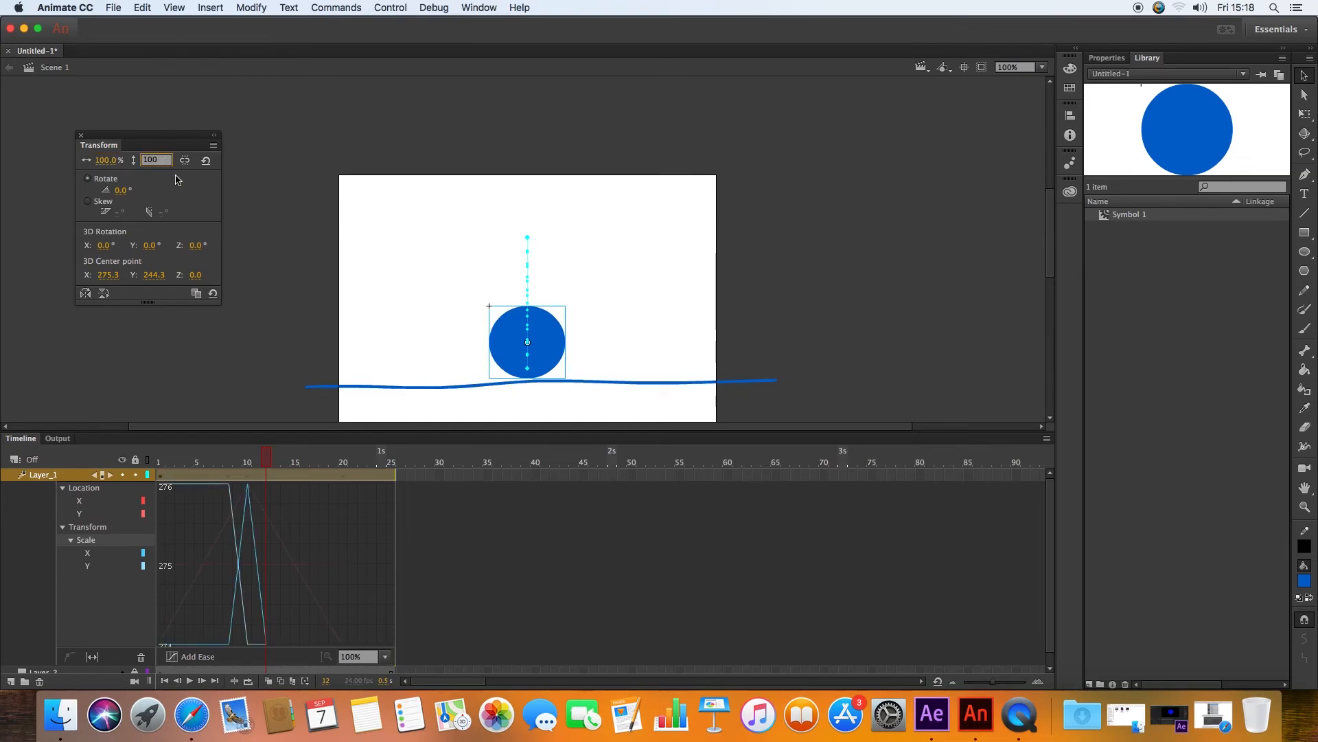
Step: Scrub the tween to frame 17 to review the ball's rebound
{"action": "left_click", "coordinate": [287, 458]}
{"action": "left_click_drag", "start_coordinate": [283, 458], "coordinate": [314, 455]}
{"action": "left_click", "coordinate": [316, 473]}
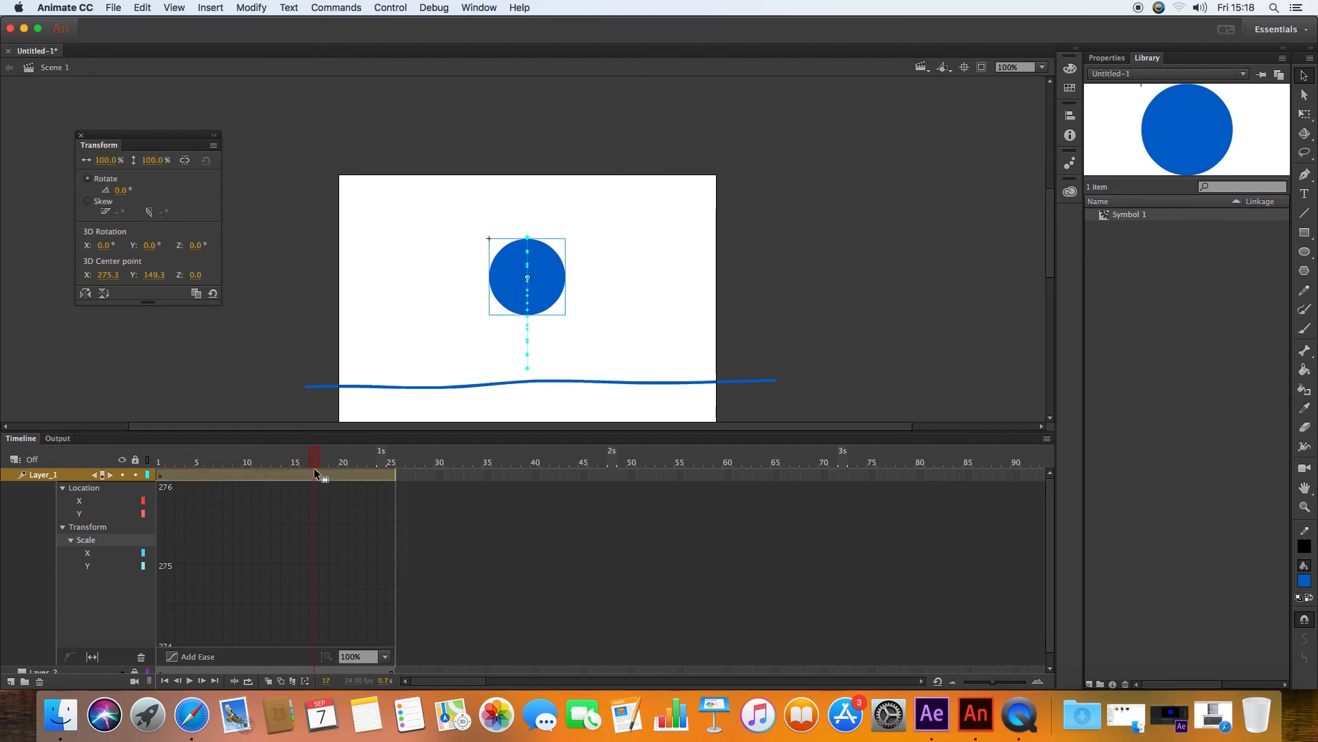
{"action": "left_click_drag", "start_coordinate": [232, 432], "coordinate": [232, 525]}
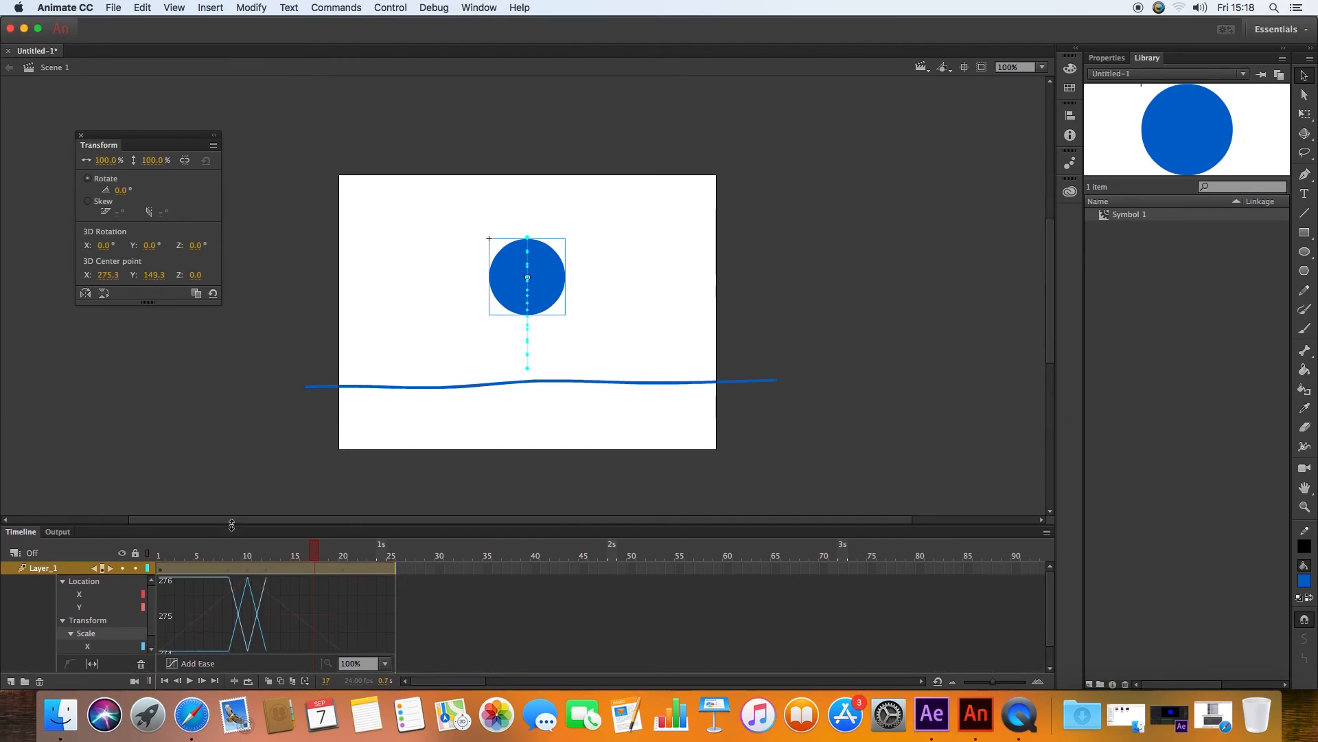